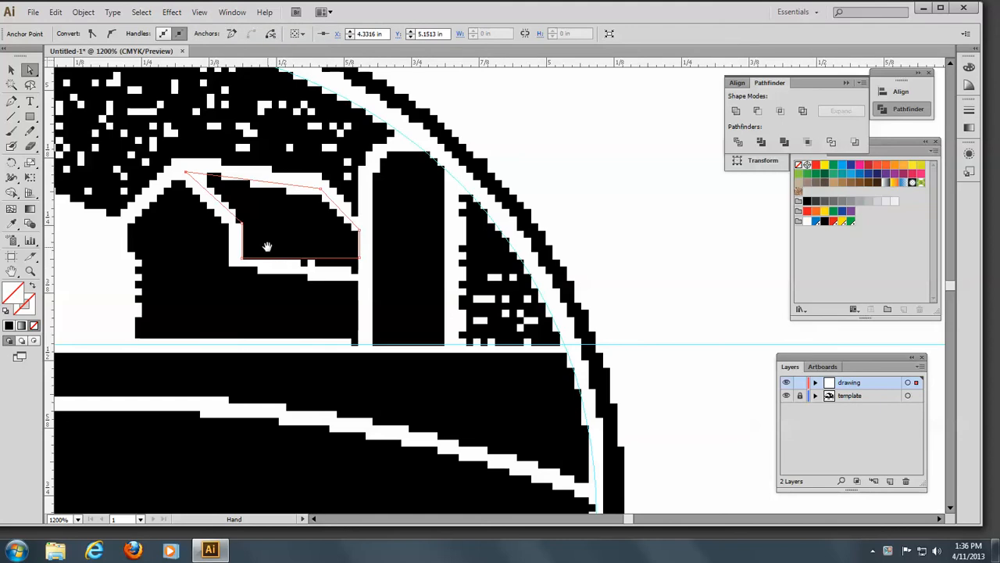
With the Pen tool, trace the circular guide above the speckled sky, from the horizontal guide's left end to the top of the arched tower
{"action": "left_click_drag", "start_coordinate": [219, 257], "coordinate": [600, 267]}
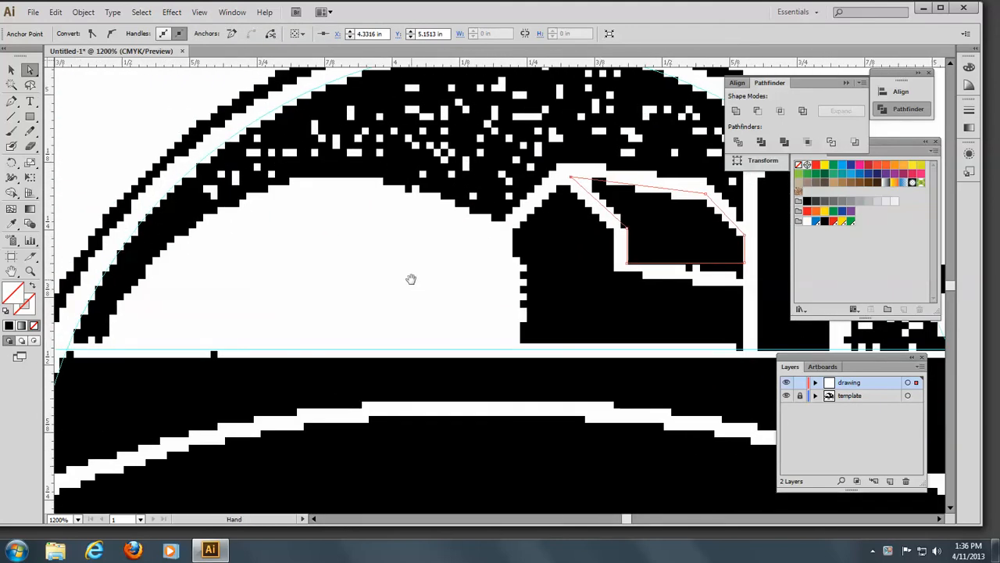
{"action": "left_click_drag", "start_coordinate": [386, 273], "coordinate": [358, 333]}
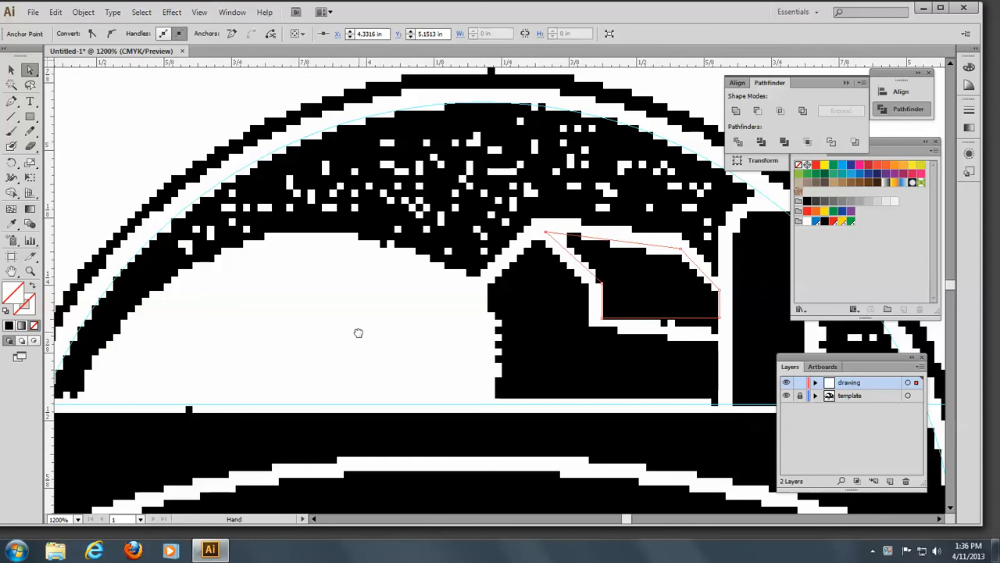
{"action": "left_click_drag", "start_coordinate": [812, 84], "coordinate": [846, 72]}
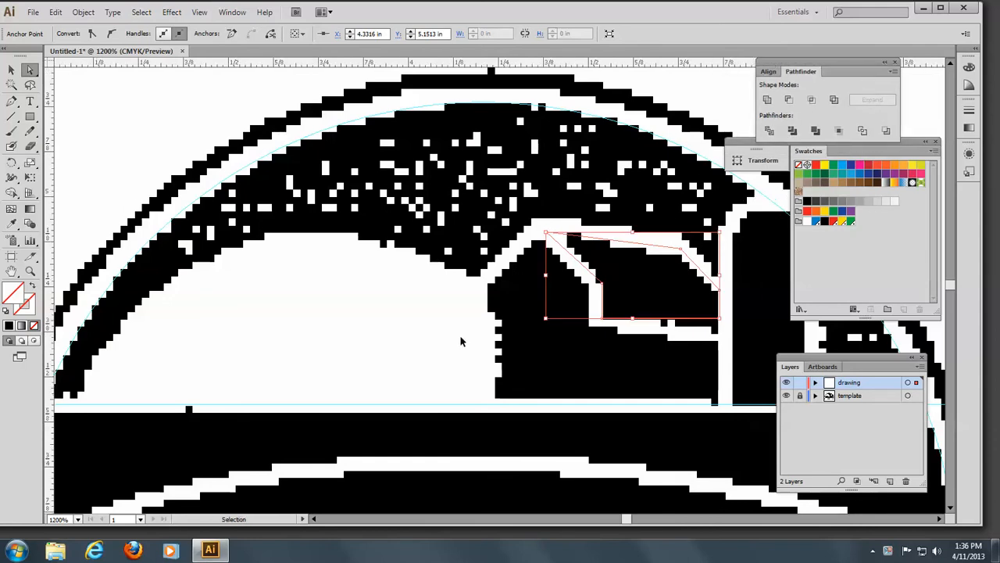
{"action": "key", "text": "ctrl+minus"}
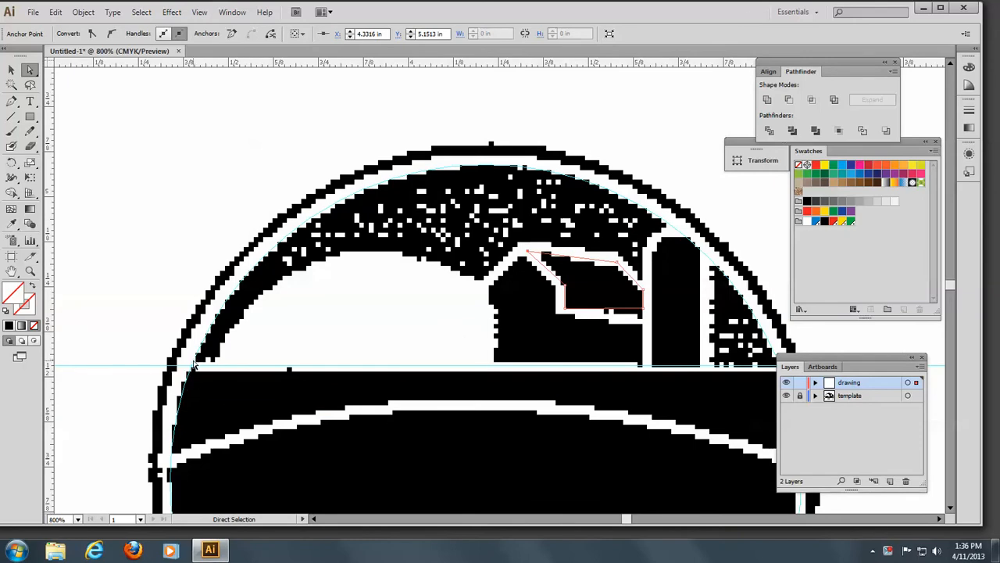
{"action": "left_click", "coordinate": [11, 103]}
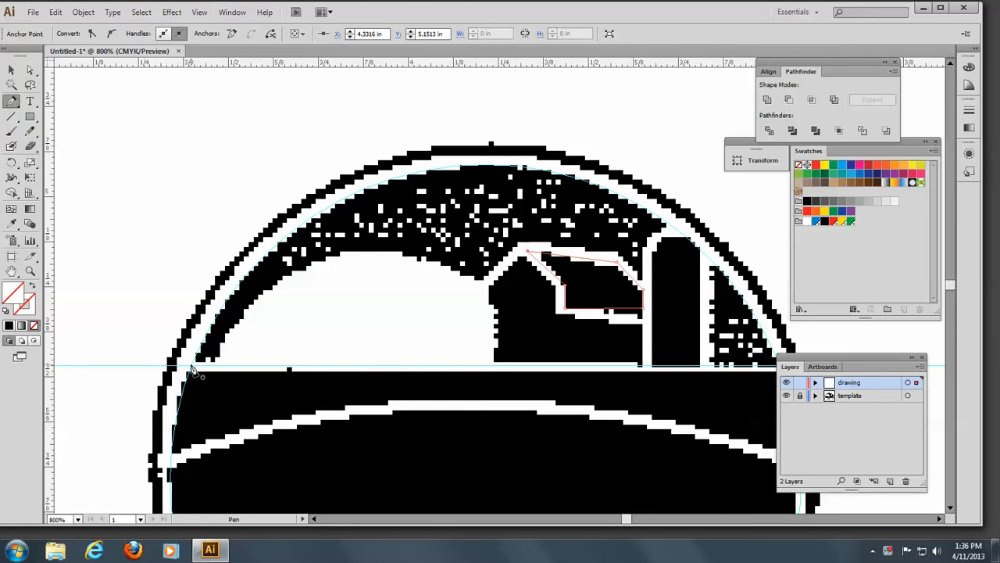
{"action": "left_click_drag", "start_coordinate": [199, 346], "coordinate": [233, 278]}
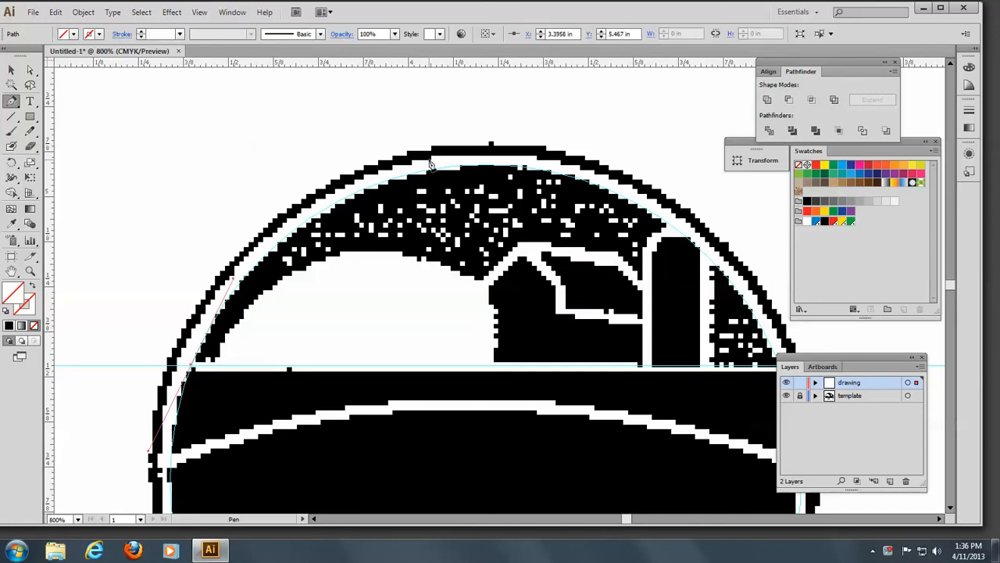
{"action": "left_click_drag", "start_coordinate": [436, 171], "coordinate": [575, 145]}
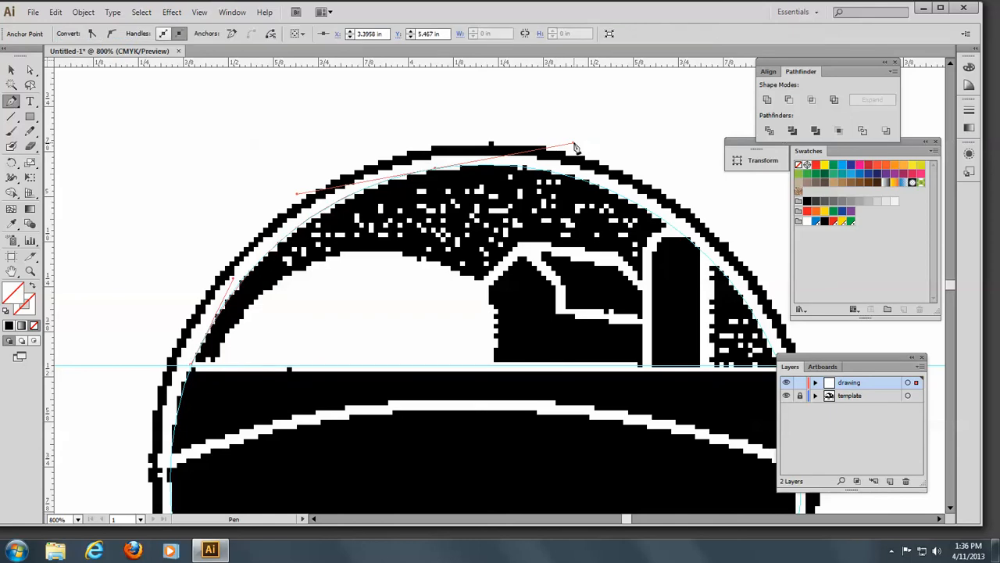
{"action": "left_click", "coordinate": [436, 170]}
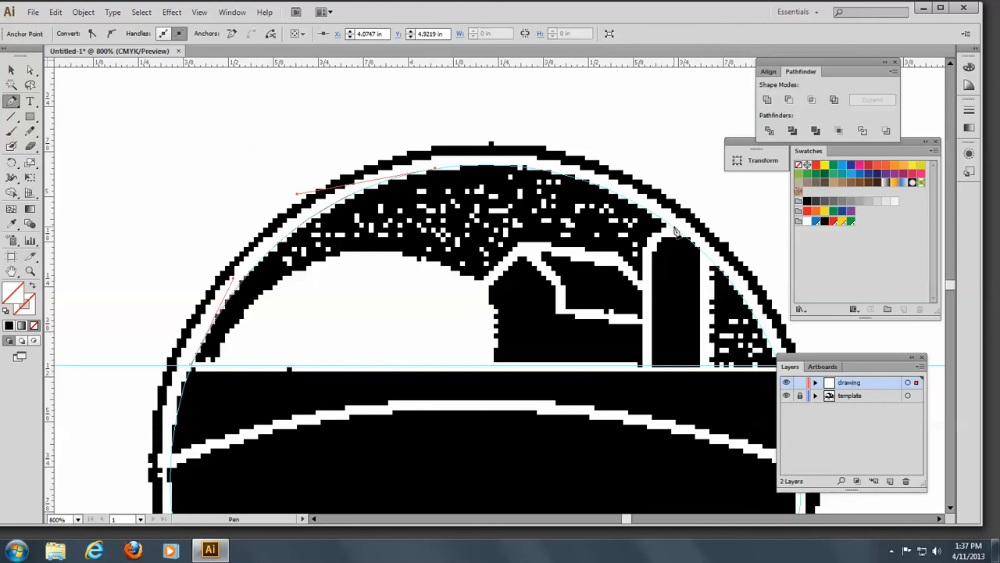
{"action": "left_click_drag", "start_coordinate": [676, 232], "coordinate": [780, 313]}
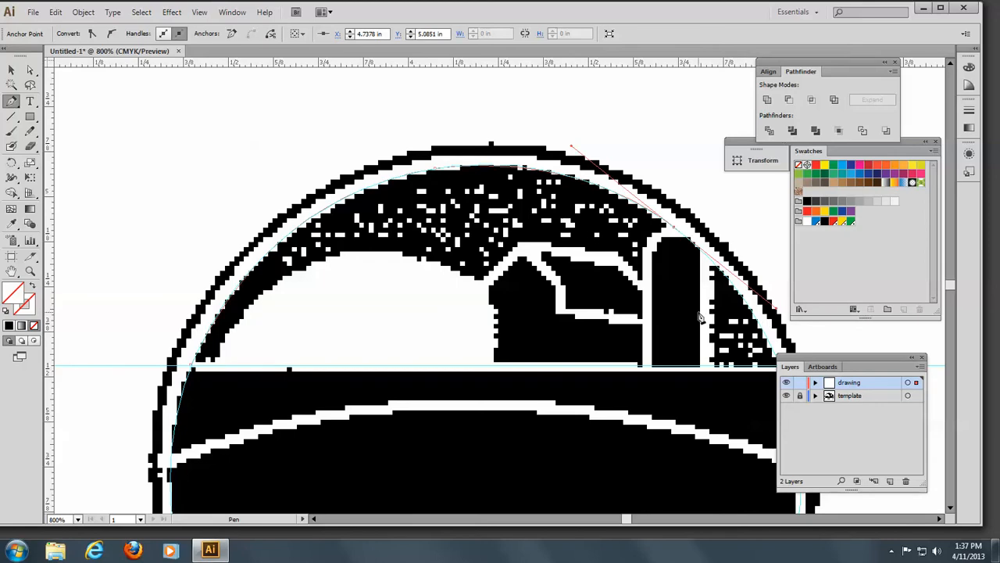
{"action": "left_click", "coordinate": [674, 232]}
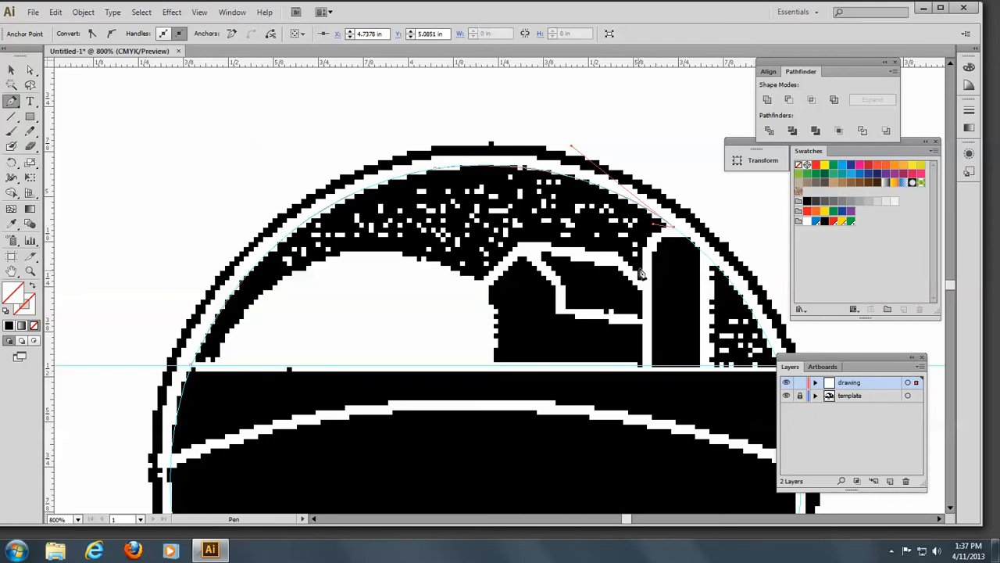
Continue the sky path down the arch's left side, along the roofline to the valley beside the house, with a corner handle towards the hill
{"action": "left_click", "coordinate": [643, 265]}
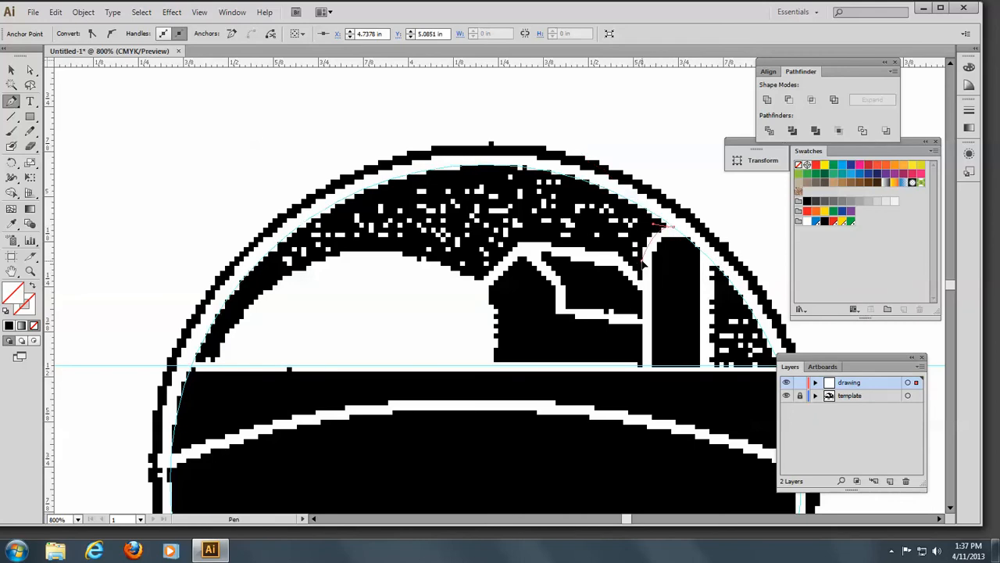
{"action": "left_click_drag", "start_coordinate": [646, 273], "coordinate": [644, 284]}
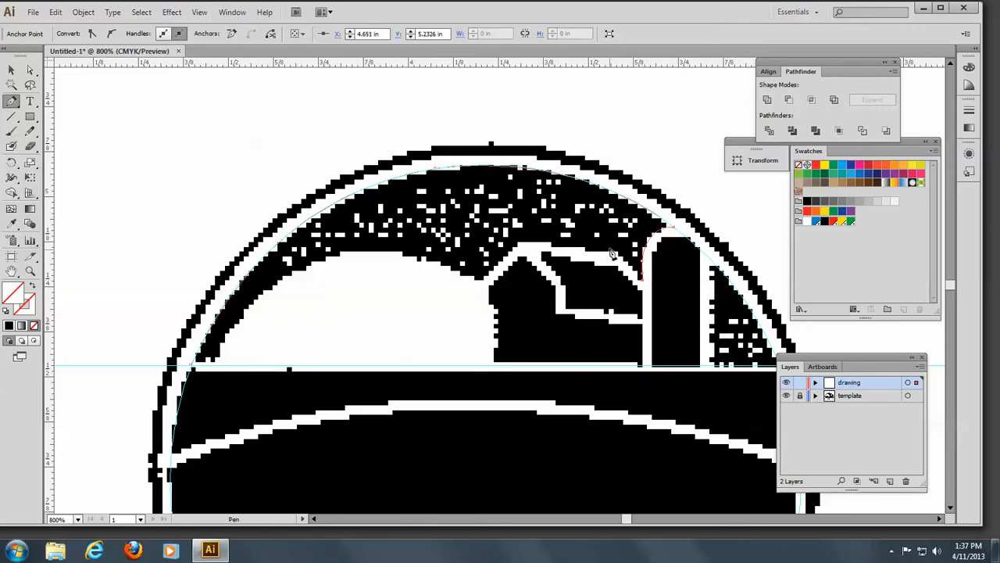
{"action": "left_click", "coordinate": [615, 253]}
{"action": "left_click", "coordinate": [517, 248]}
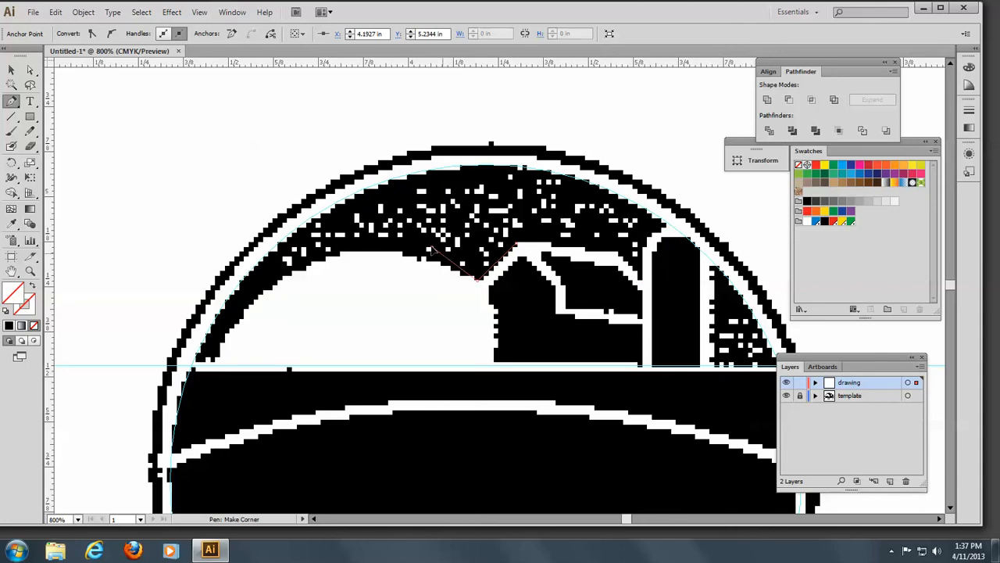
{"action": "left_click", "coordinate": [429, 247]}
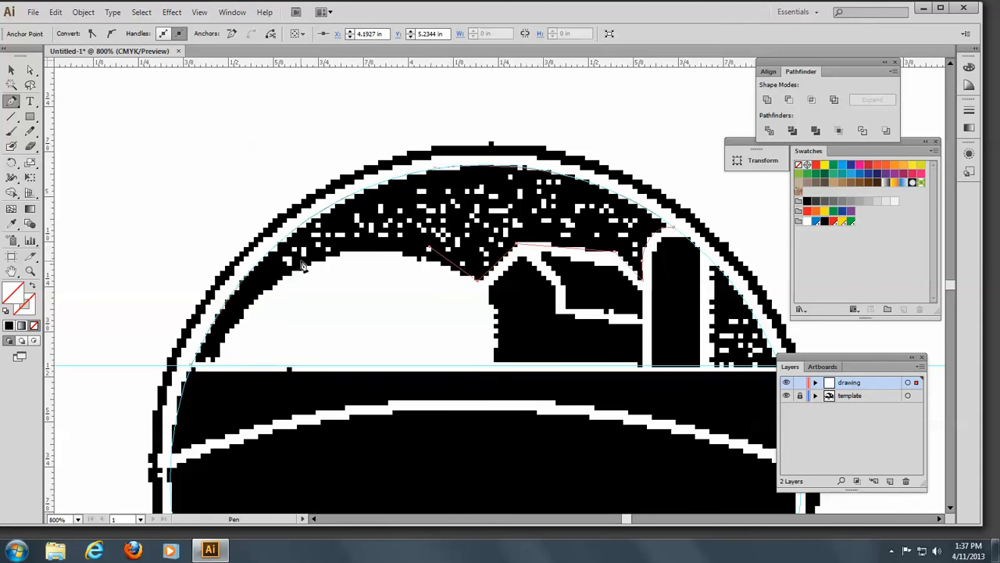
Trace the hill's curved edge down to the horizontal guide and close the sky path at its starting anchor
{"action": "left_click", "coordinate": [286, 269]}
{"action": "left_click_drag", "start_coordinate": [286, 268], "coordinate": [229, 292]}
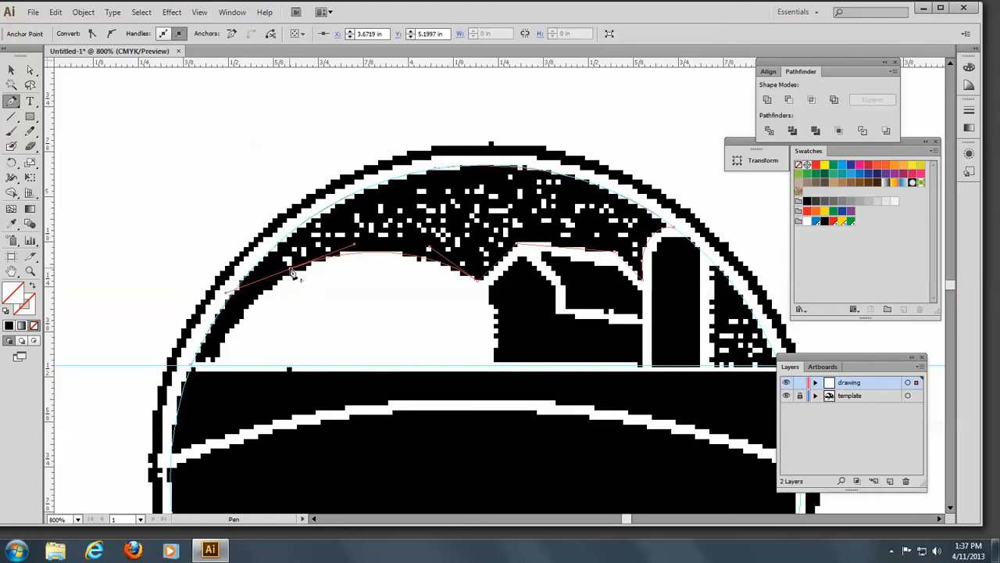
{"action": "left_click", "coordinate": [288, 270]}
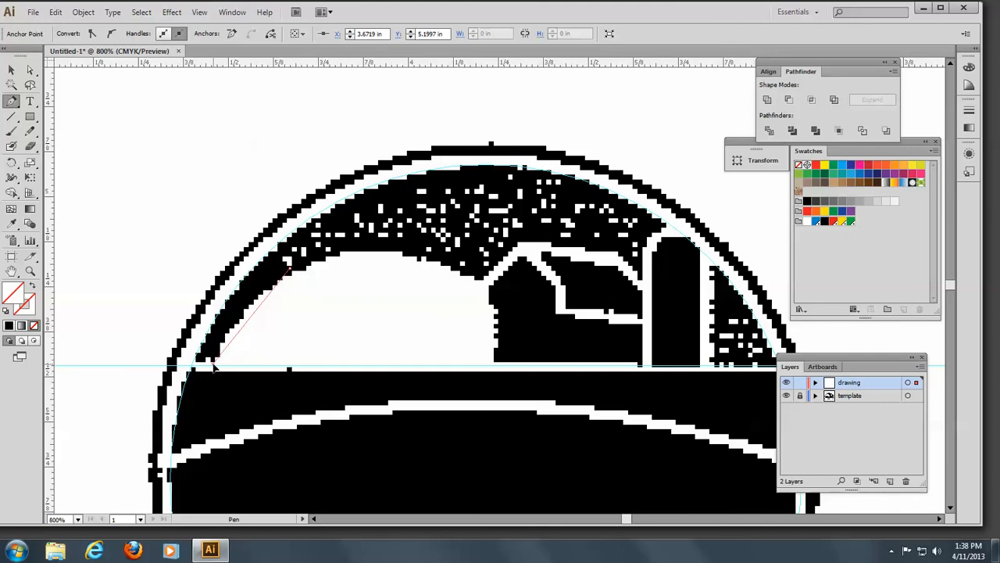
{"action": "left_click_drag", "start_coordinate": [216, 369], "coordinate": [186, 430]}
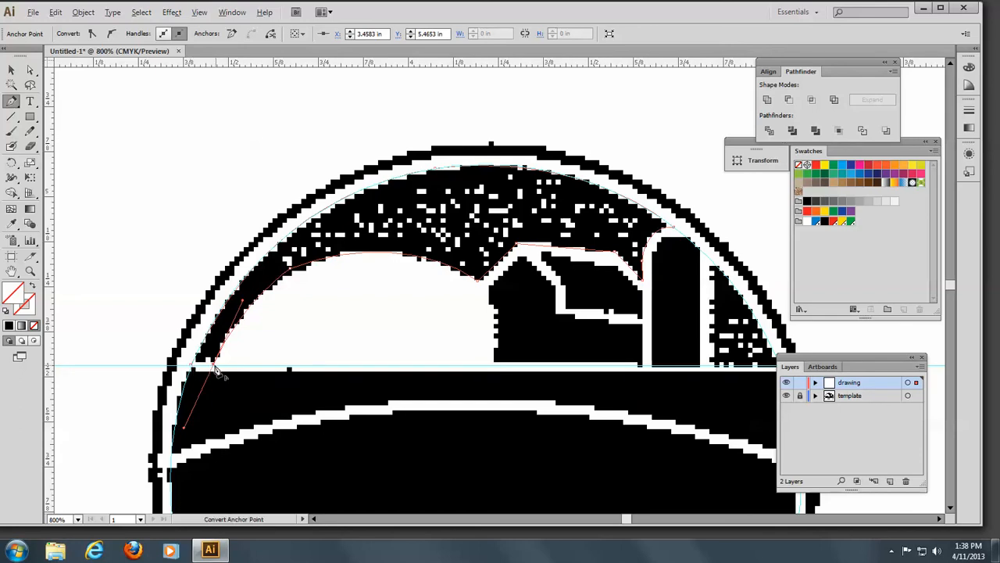
{"action": "left_click", "coordinate": [213, 364]}
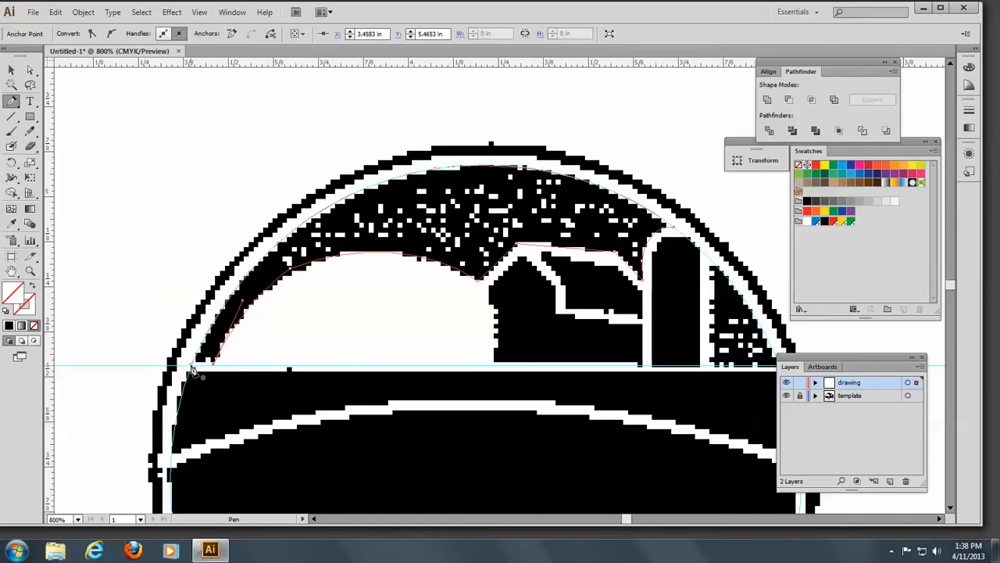
{"action": "left_click", "coordinate": [192, 368]}
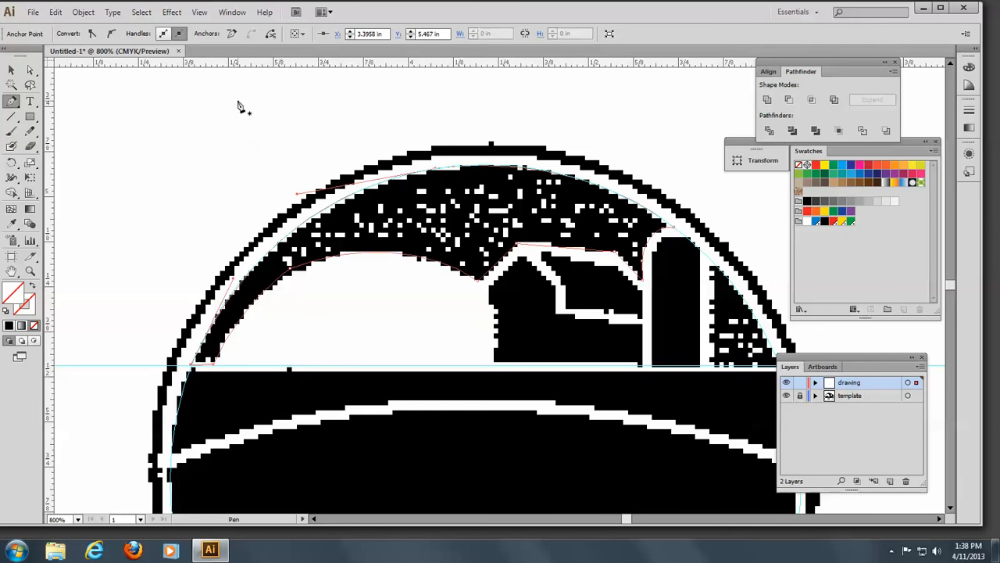
Nudge the sky path's lower hill anchors down slightly and reshape the hill crest's curve with its direction handle
{"action": "left_click", "coordinate": [29, 69]}
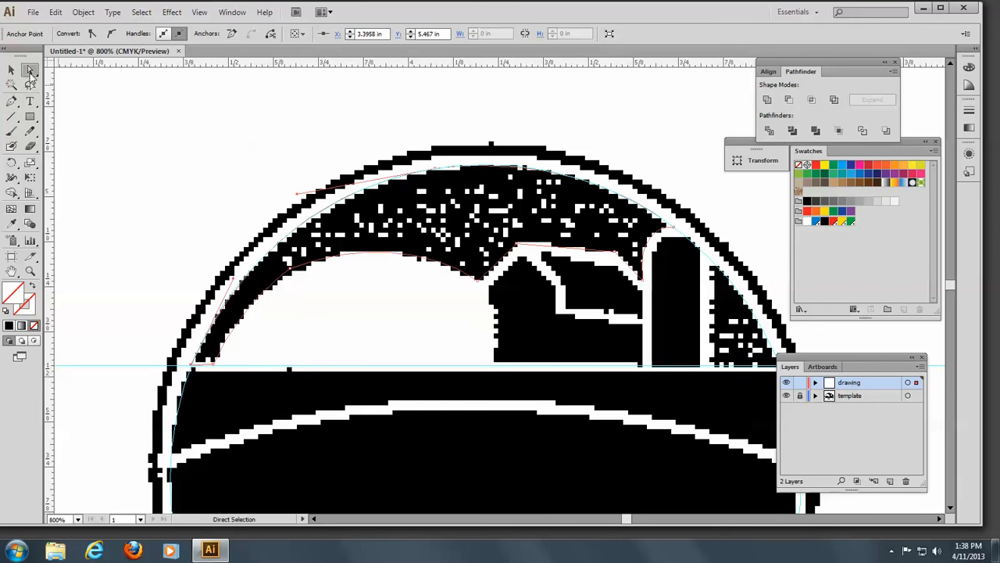
{"action": "left_click", "coordinate": [212, 366]}
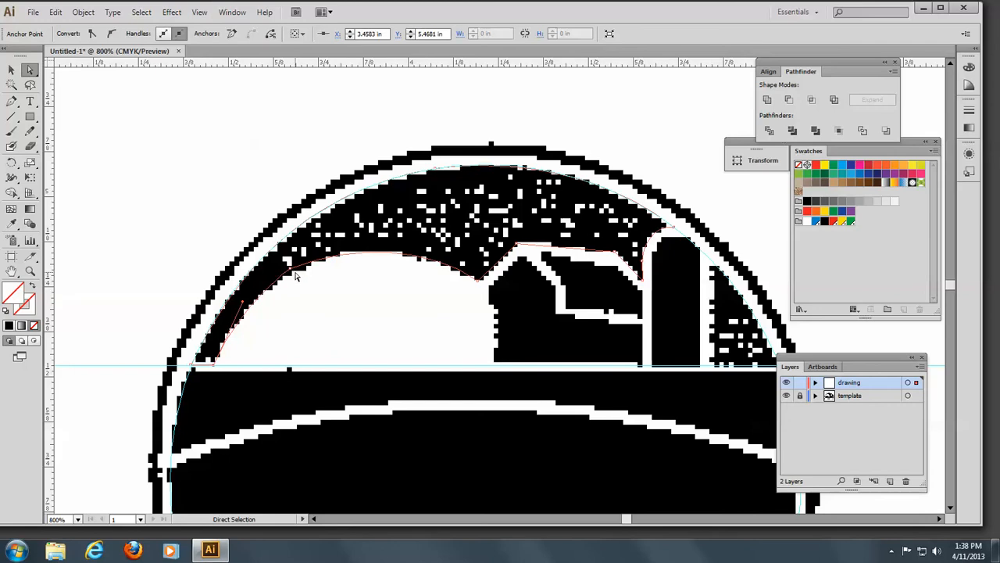
{"action": "left_click", "coordinate": [291, 270]}
{"action": "key", "text": "Down"}
{"action": "key", "text": "Down"}
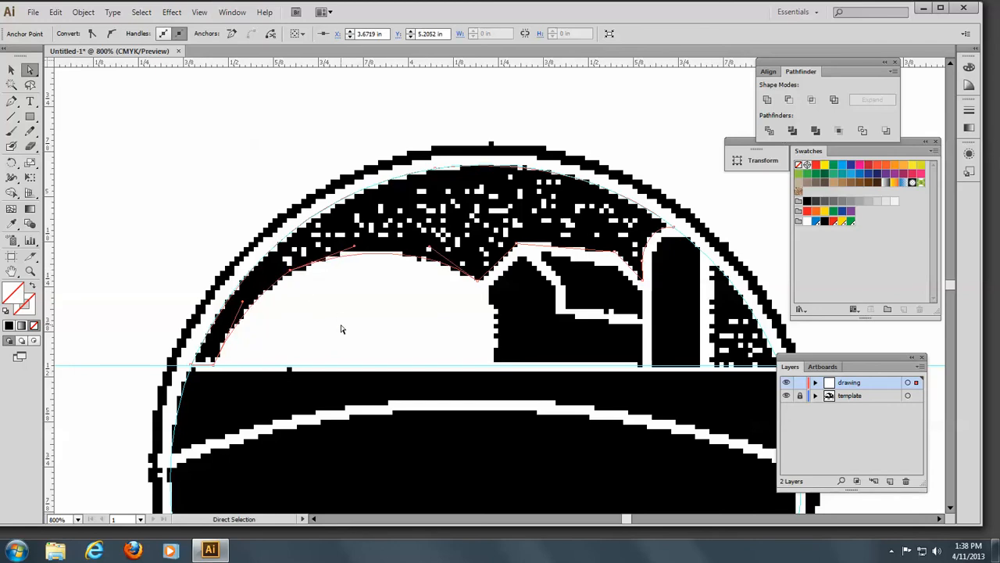
{"action": "key", "text": "Down"}
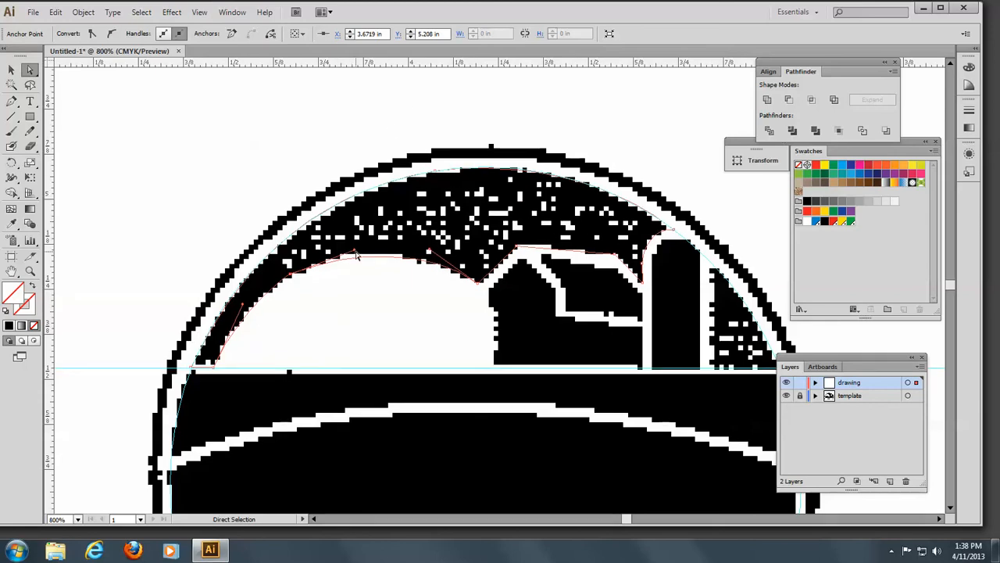
{"action": "left_click_drag", "start_coordinate": [355, 251], "coordinate": [359, 242]}
Show the artwork in Outline mode and adjust the direction handle at the sky path's lower-left starting anchor to follow the circle
{"action": "left_click", "coordinate": [199, 12]}
{"action": "left_click", "coordinate": [221, 27]}
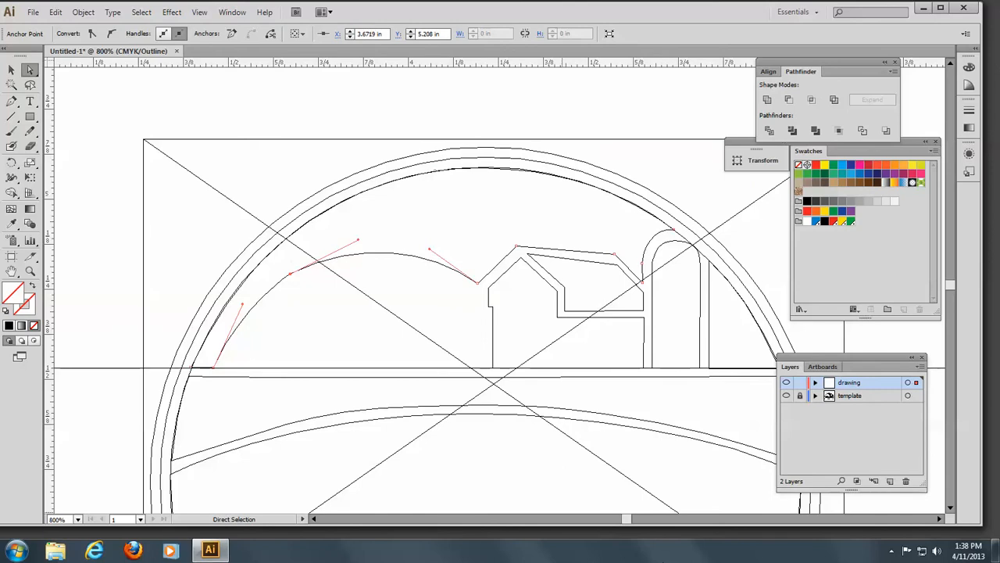
{"action": "left_click", "coordinate": [191, 370]}
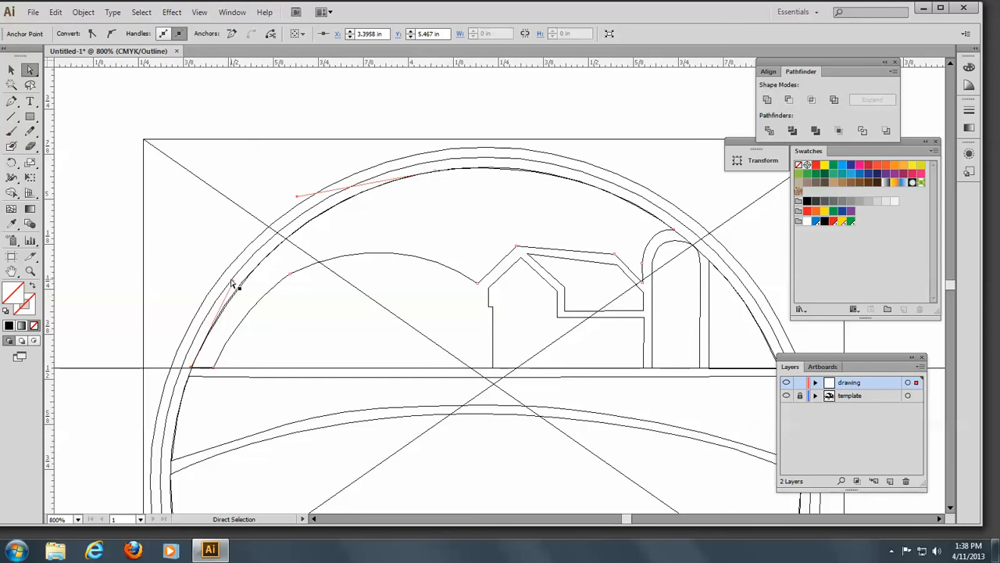
{"action": "left_click_drag", "start_coordinate": [233, 283], "coordinate": [232, 281]}
Nudge the sky path's anchor at the arch base up two increments, and its right roof corner three increments right and two down
{"action": "left_click", "coordinate": [643, 283]}
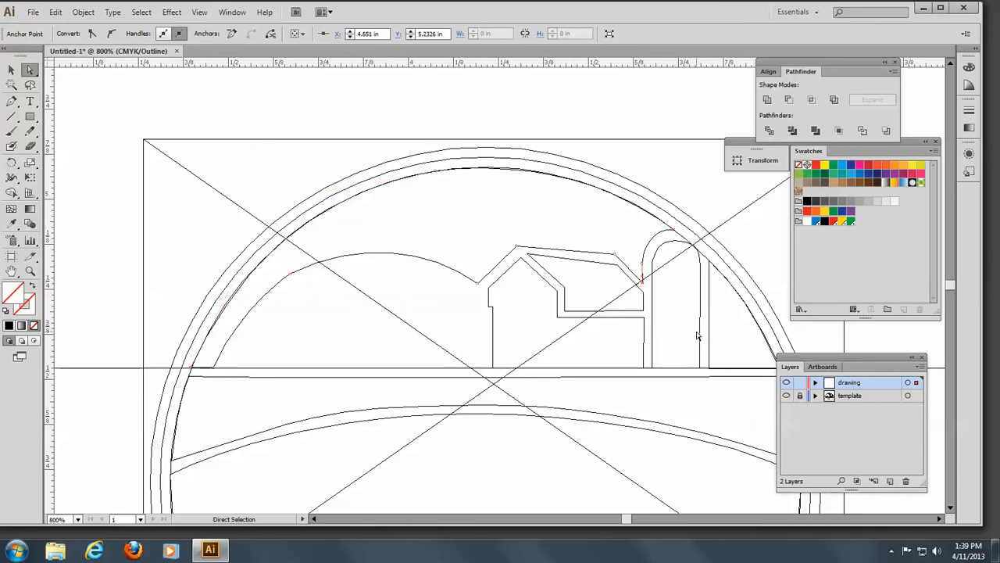
{"action": "key", "text": "Up"}
{"action": "key", "text": "Up"}
{"action": "left_click", "coordinate": [615, 254]}
{"action": "key", "text": "Right"}
{"action": "key", "text": "Right"}
{"action": "key", "text": "Right"}
{"action": "key", "text": "Down"}
{"action": "key", "text": "Down"}
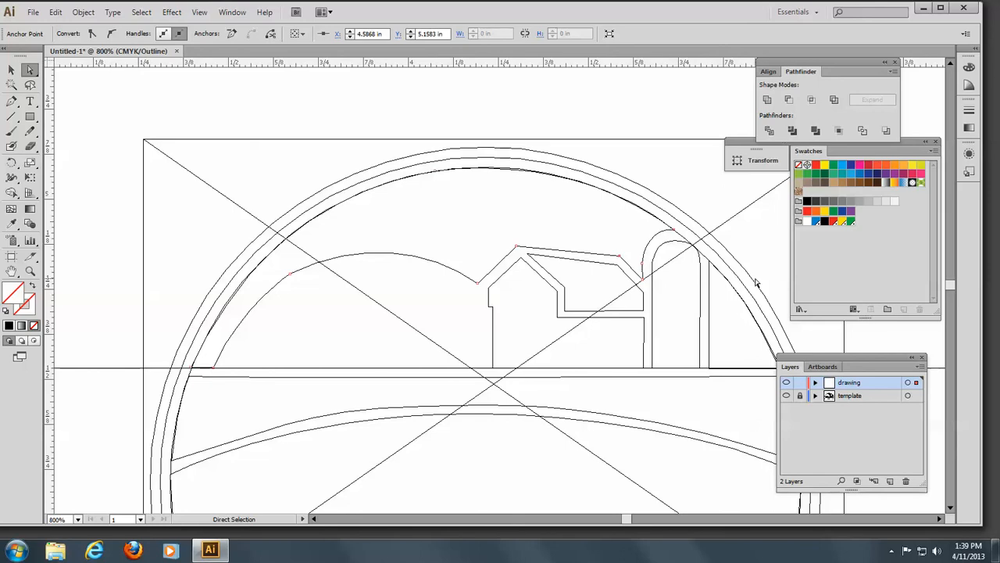
Shift the house outline's upper-left wall corners slightly left and nudge its roof peak one increment left
{"action": "left_click", "coordinate": [477, 283]}
{"action": "left_click", "coordinate": [489, 289]}
{"action": "left_click", "coordinate": [490, 308], "text": "shift"}
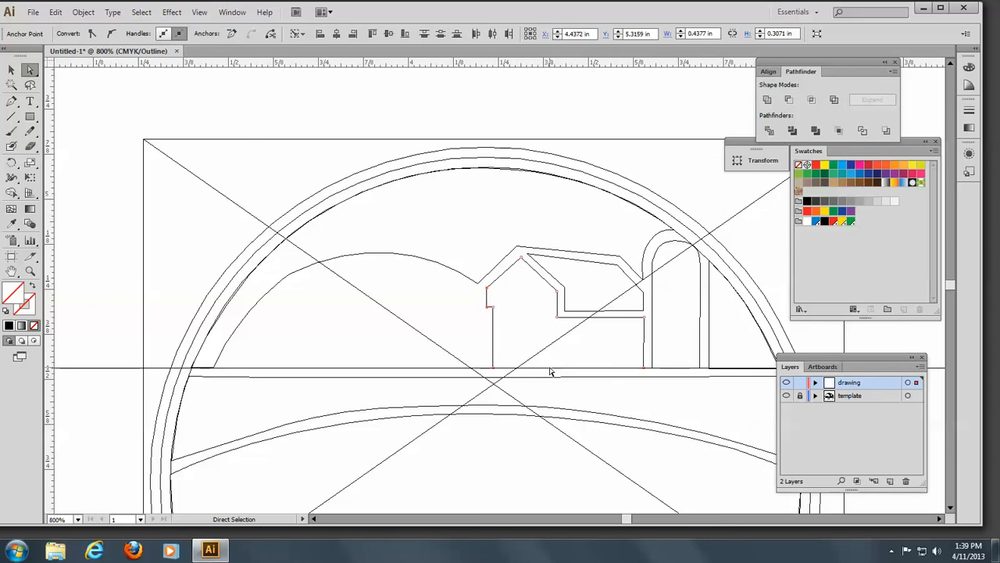
{"action": "left_click", "coordinate": [522, 260]}
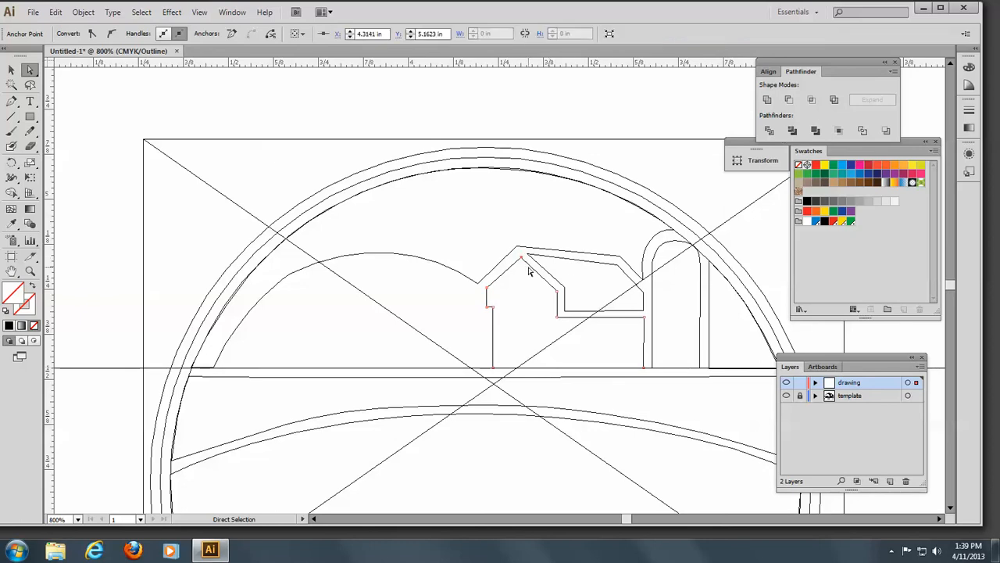
{"action": "key", "text": "Left"}
Check the house outline against the template in Preview mode, and return to Outline mode
{"action": "left_click", "coordinate": [200, 13]}
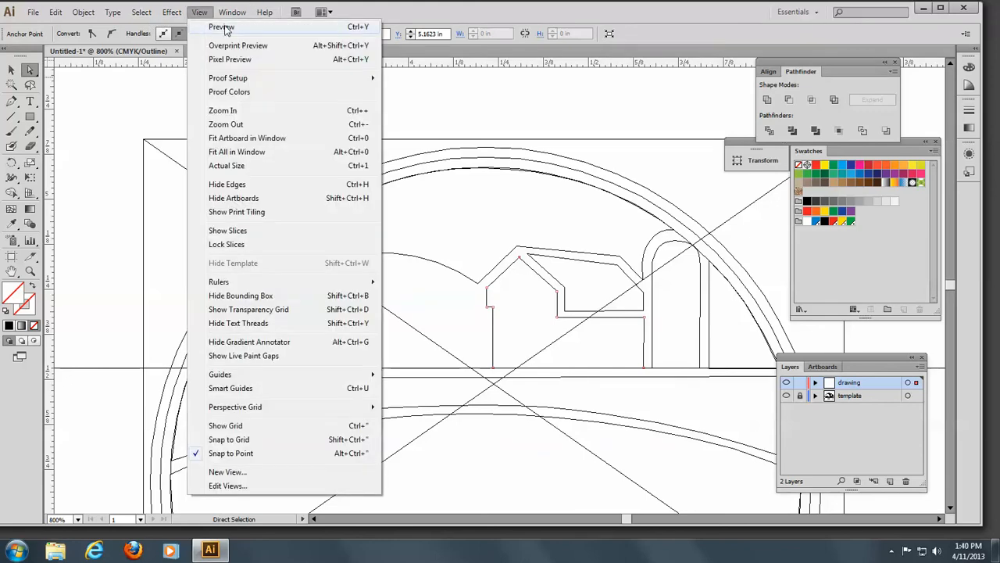
{"action": "left_click", "coordinate": [221, 27]}
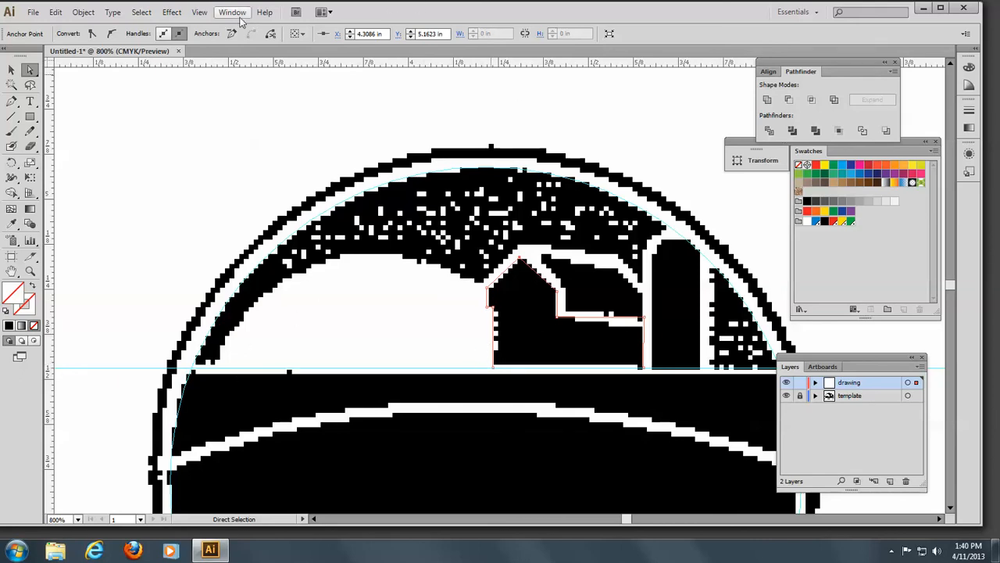
{"action": "left_click", "coordinate": [200, 12]}
{"action": "left_click", "coordinate": [221, 28]}
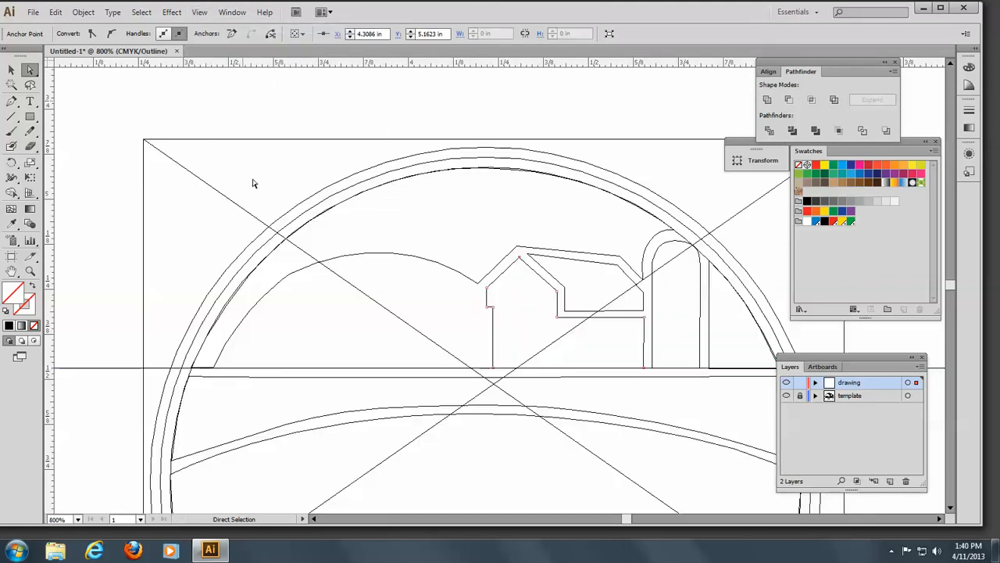
Trace the curved top edge of the area below the hill with the Pen tool, from its left base to the house wall
{"action": "left_click", "coordinate": [10, 100]}
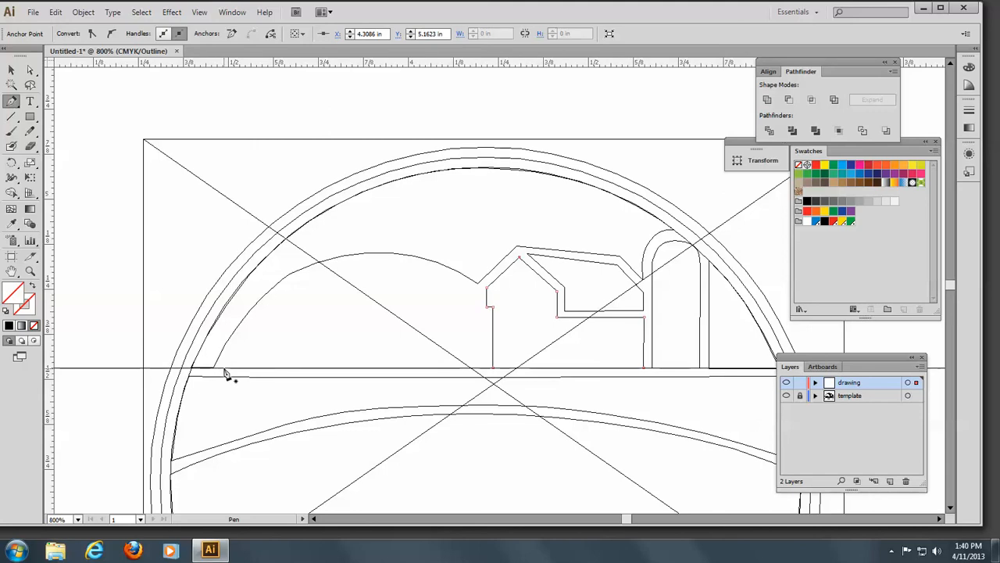
{"action": "left_click", "coordinate": [223, 368]}
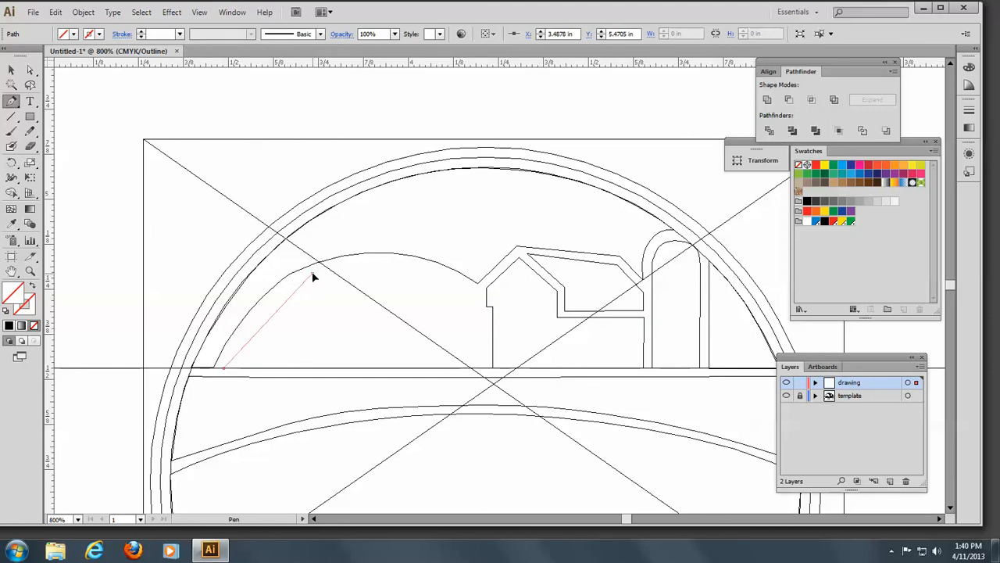
{"action": "mouse_move", "coordinate": [312, 272]}
{"action": "left_mouse_down"}
{"action": "mouse_move", "coordinate": [357, 280]}
{"action": "mouse_move", "coordinate": [373, 272]}
{"action": "mouse_move", "coordinate": [366, 249]}
{"action": "left_mouse_up"}
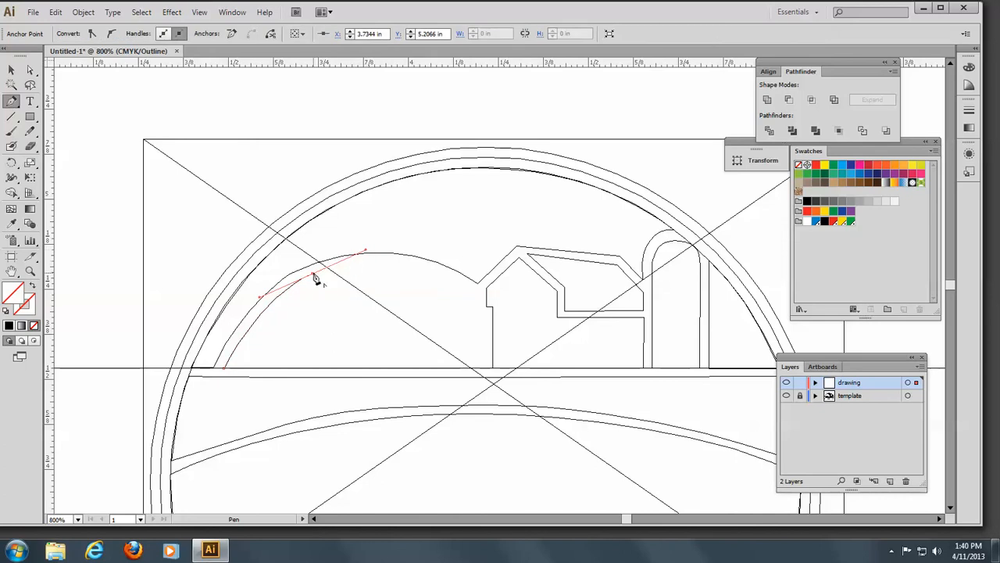
{"action": "left_click", "coordinate": [314, 275]}
{"action": "left_click_drag", "start_coordinate": [475, 289], "coordinate": [558, 341]}
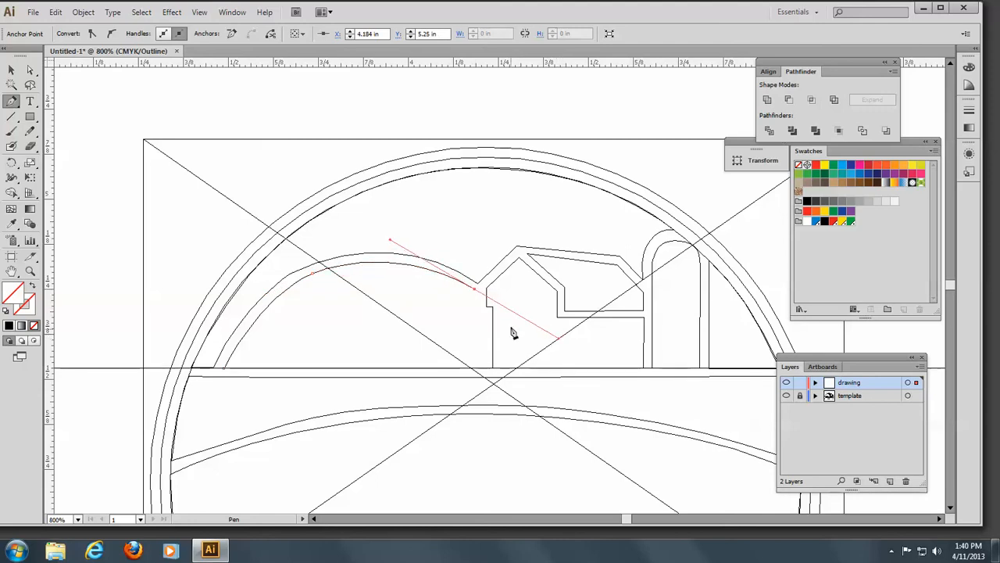
Continue the hill path with straight segments down the stepped house wall and close it along the base line
{"action": "left_click", "coordinate": [475, 289]}
{"action": "left_click", "coordinate": [474, 308]}
{"action": "left_click", "coordinate": [482, 312]}
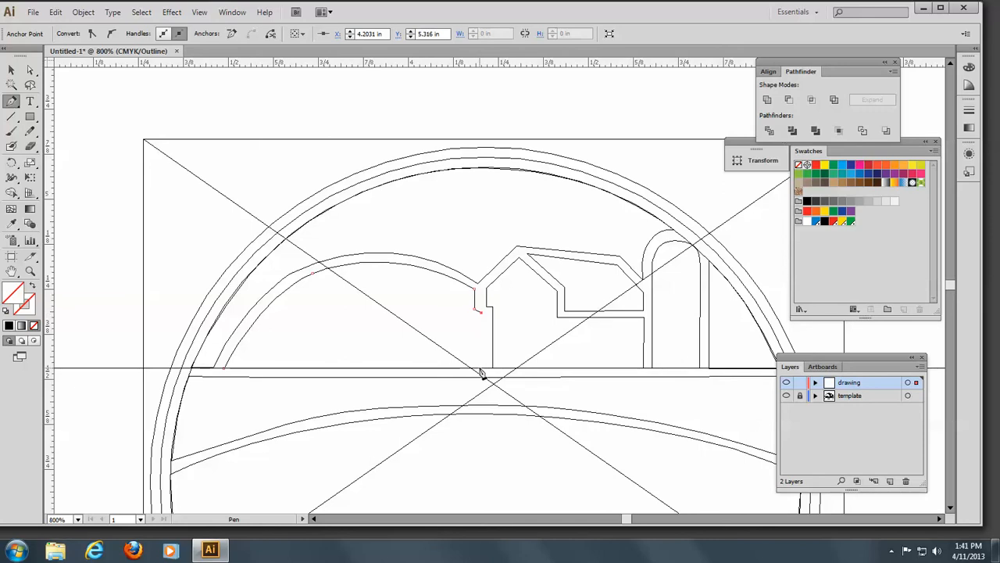
{"action": "left_click", "coordinate": [482, 368]}
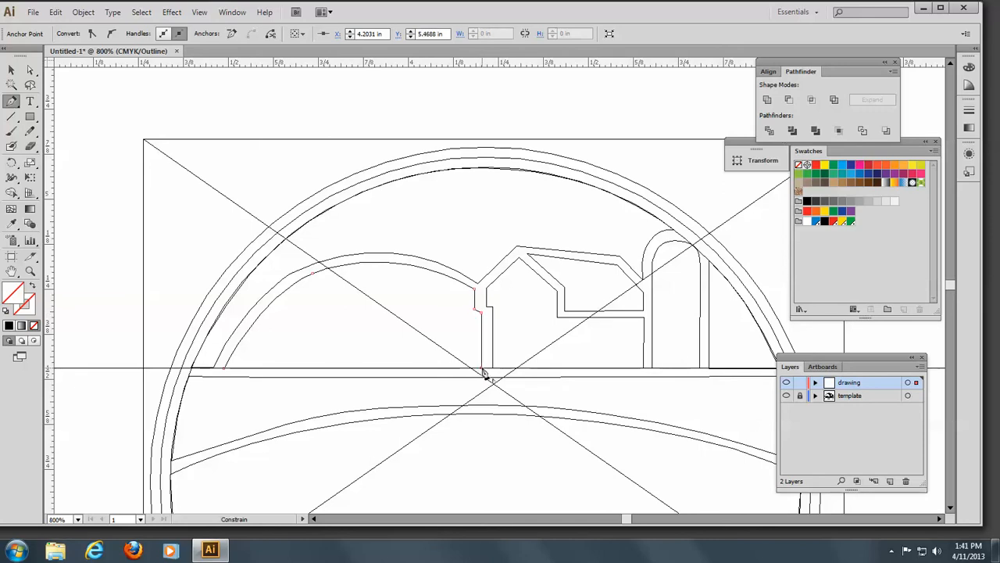
{"action": "left_click", "coordinate": [226, 373]}
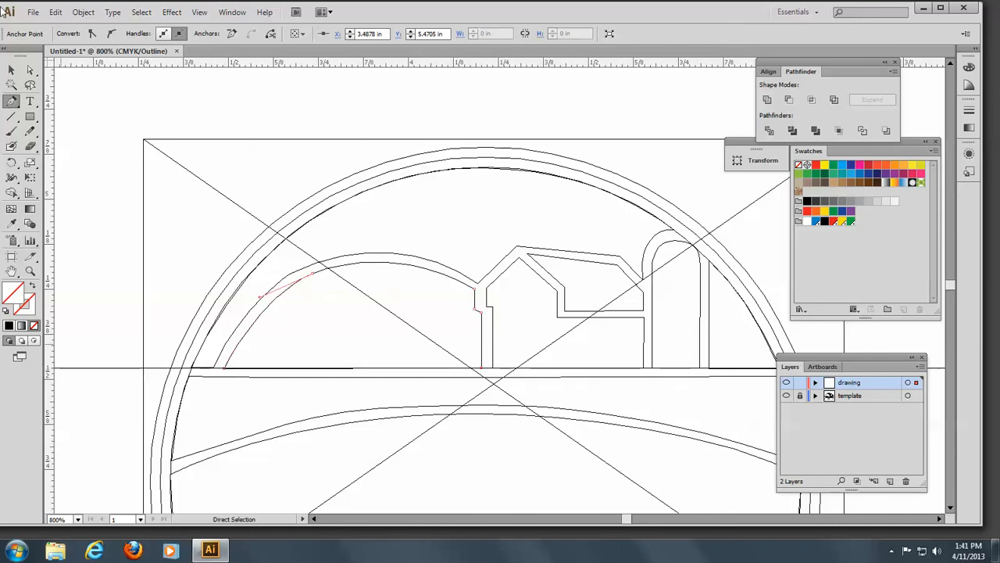
Level the hill path's base by nudging its lower-right corner anchor down one increment
{"action": "left_click", "coordinate": [28, 70]}
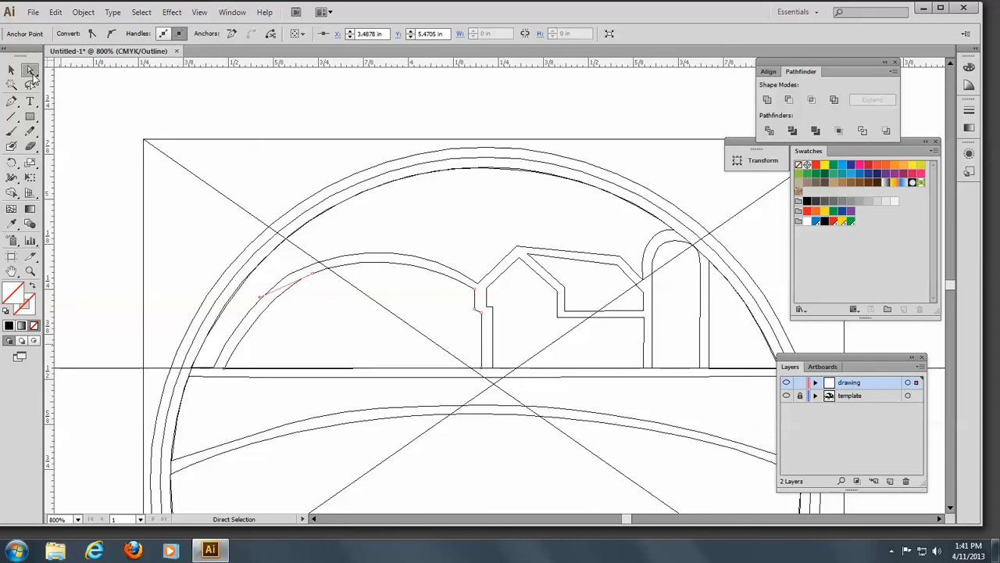
{"action": "left_click", "coordinate": [126, 78]}
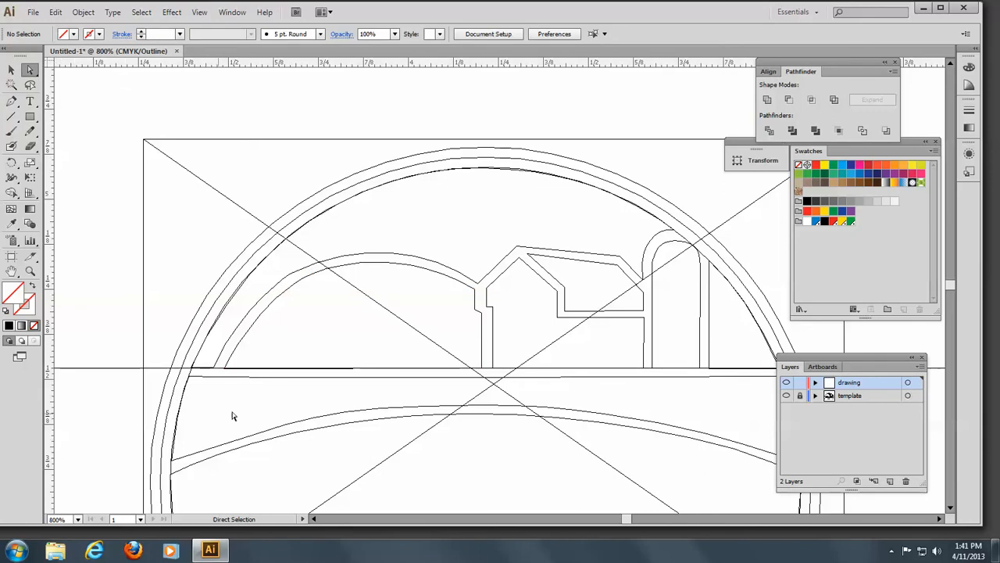
{"action": "left_click", "coordinate": [223, 372]}
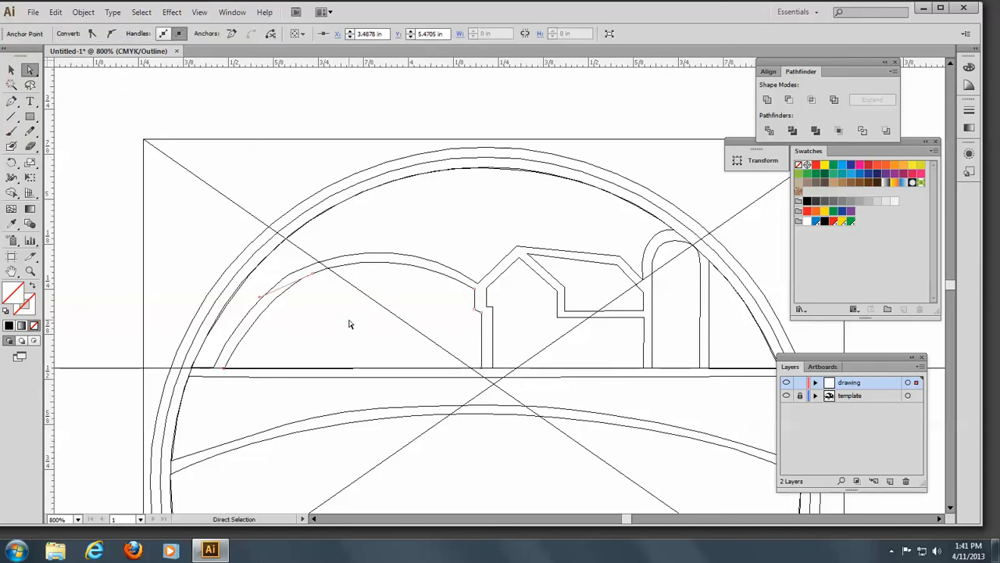
{"action": "key", "text": "Up"}
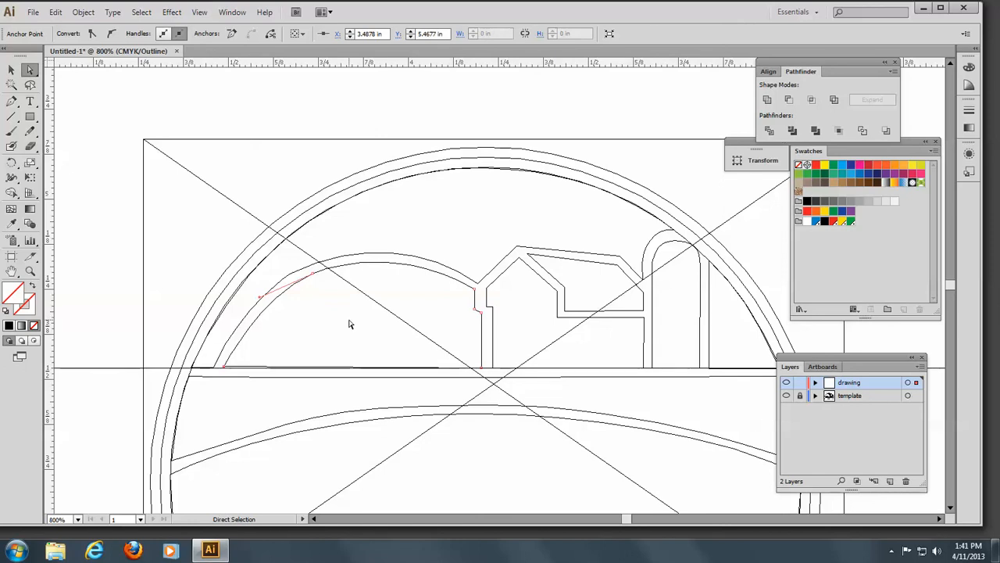
{"action": "key", "text": "Down"}
{"action": "key", "text": "Down"}
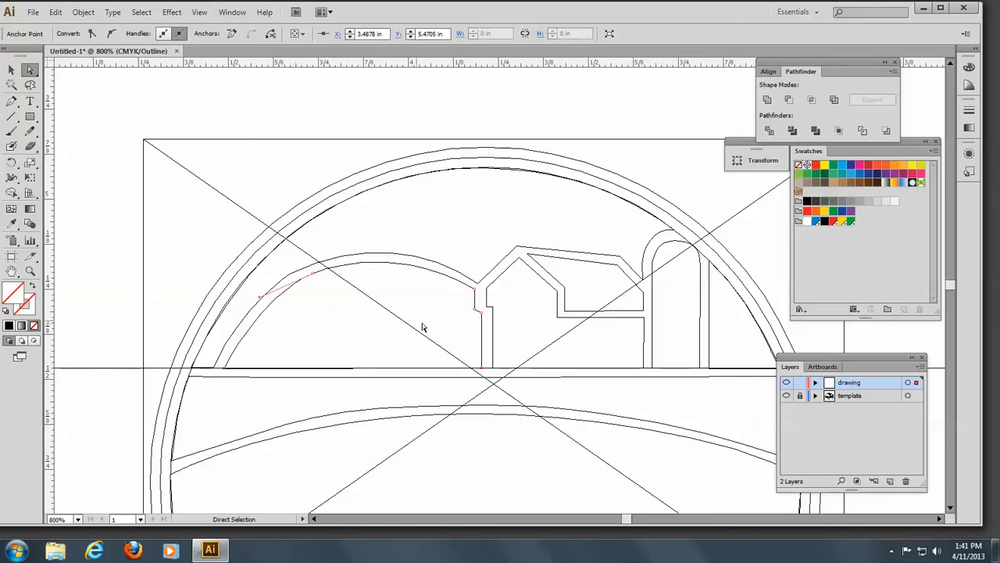
{"action": "left_click", "coordinate": [481, 370]}
{"action": "key", "text": "Down"}
Nudge the hill path's two lower wall anchors right two increments, and the outer anchor of the wall step down one increment
{"action": "left_click", "coordinate": [482, 313]}
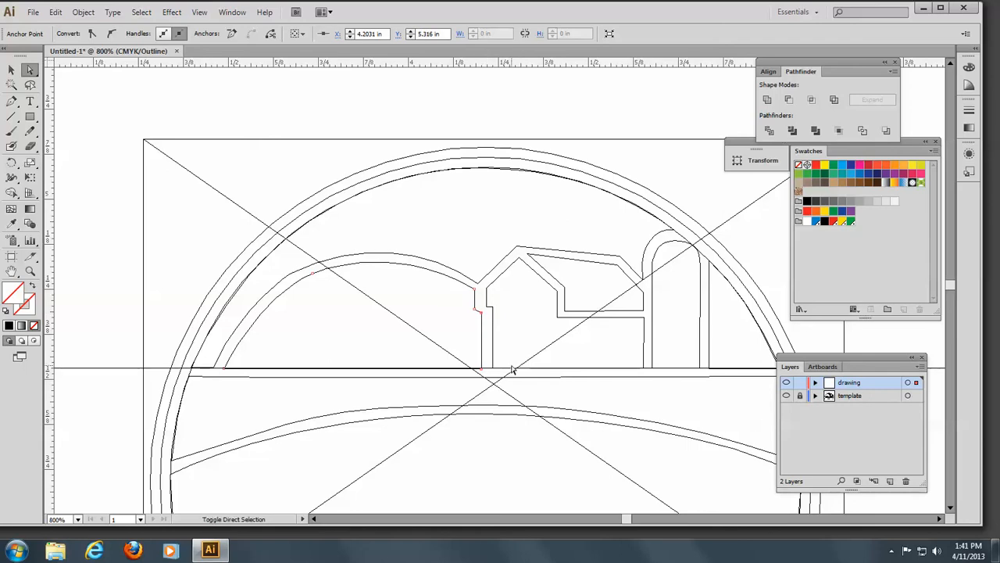
{"action": "left_click", "coordinate": [481, 368], "text": "shift"}
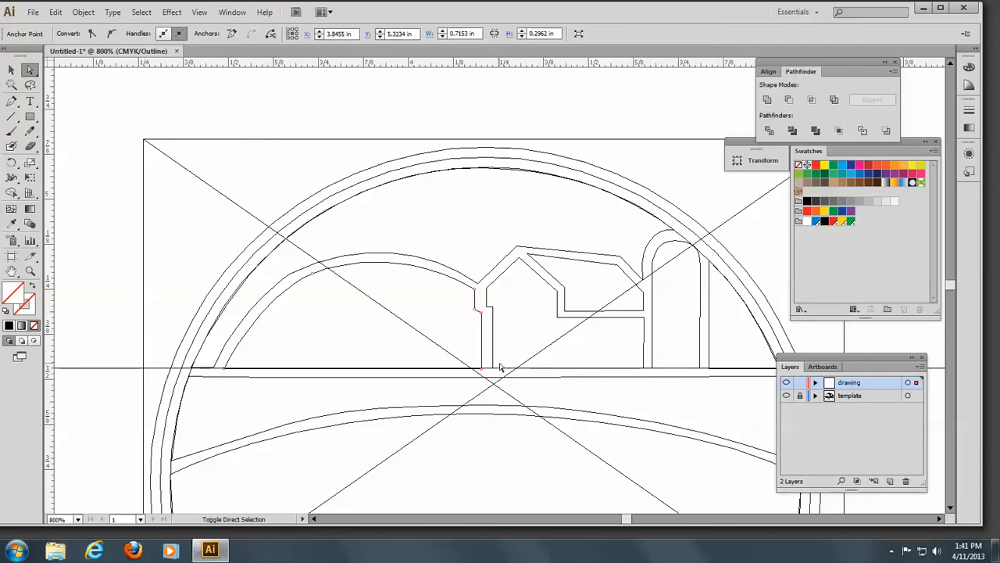
{"action": "left_click", "coordinate": [482, 313]}
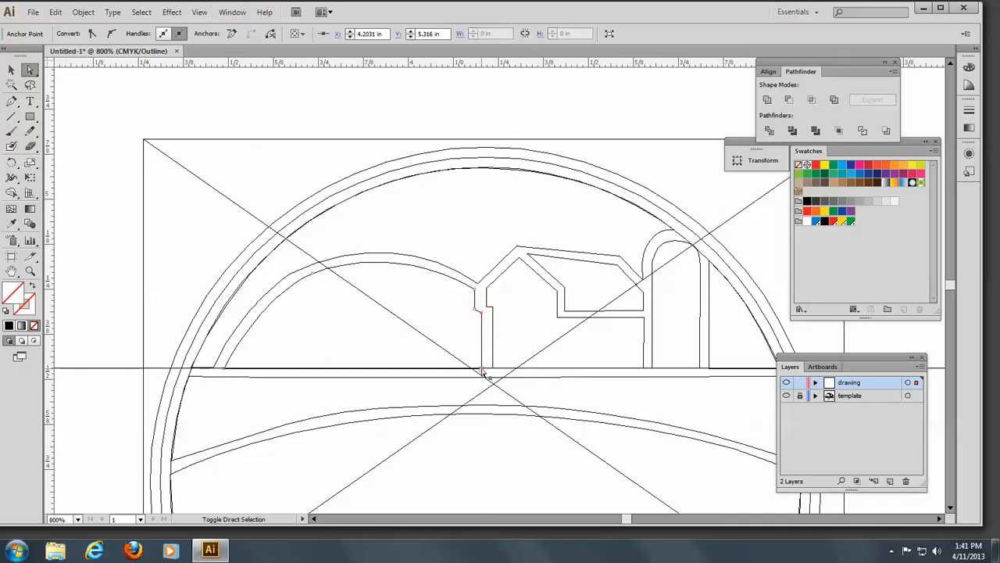
{"action": "left_click", "coordinate": [481, 368], "text": "shift"}
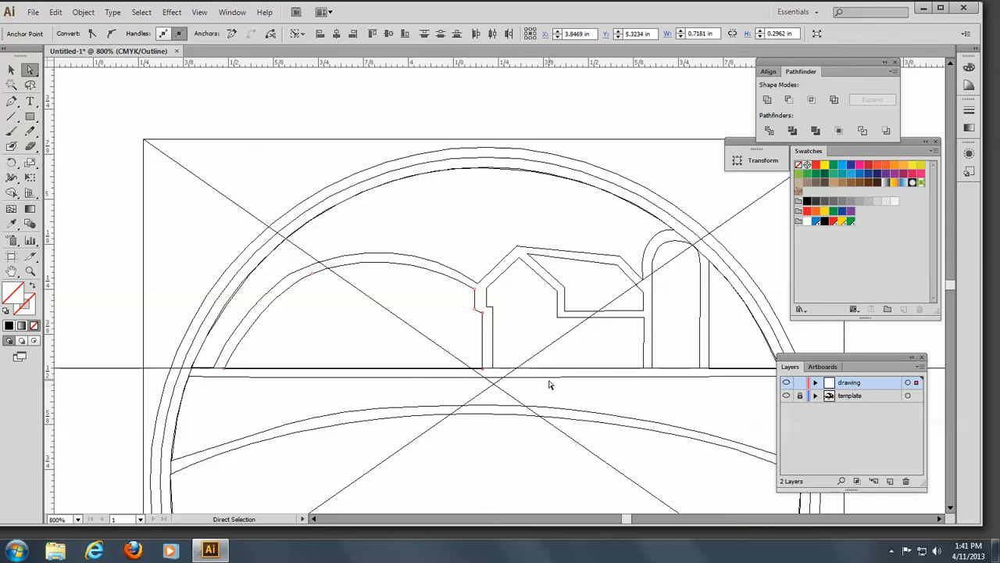
{"action": "key", "text": "Right"}
{"action": "left_click", "coordinate": [483, 315]}
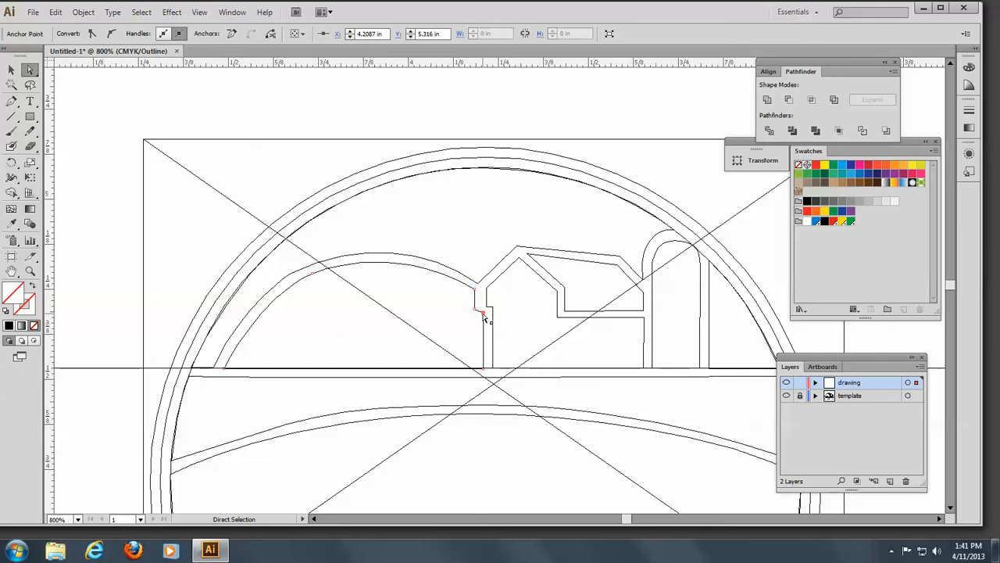
{"action": "key", "text": "Down"}
Nudge the hill path's two upper wall anchors right three increments, and the wall's top corner down four increments
{"action": "left_click", "coordinate": [476, 313]}
{"action": "left_click", "coordinate": [475, 289], "text": "shift"}
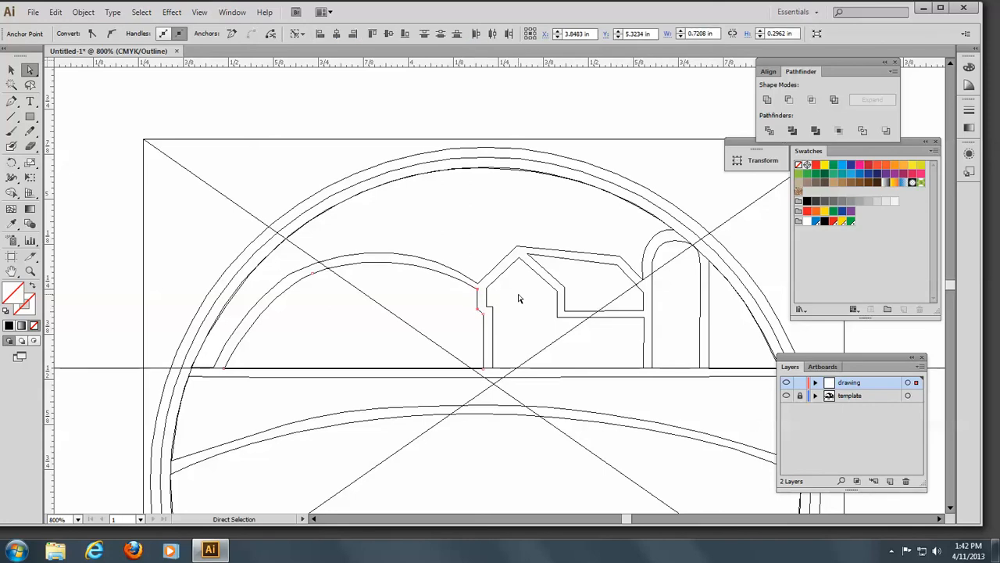
{"action": "left_click", "coordinate": [451, 293]}
{"action": "left_click", "coordinate": [478, 290]}
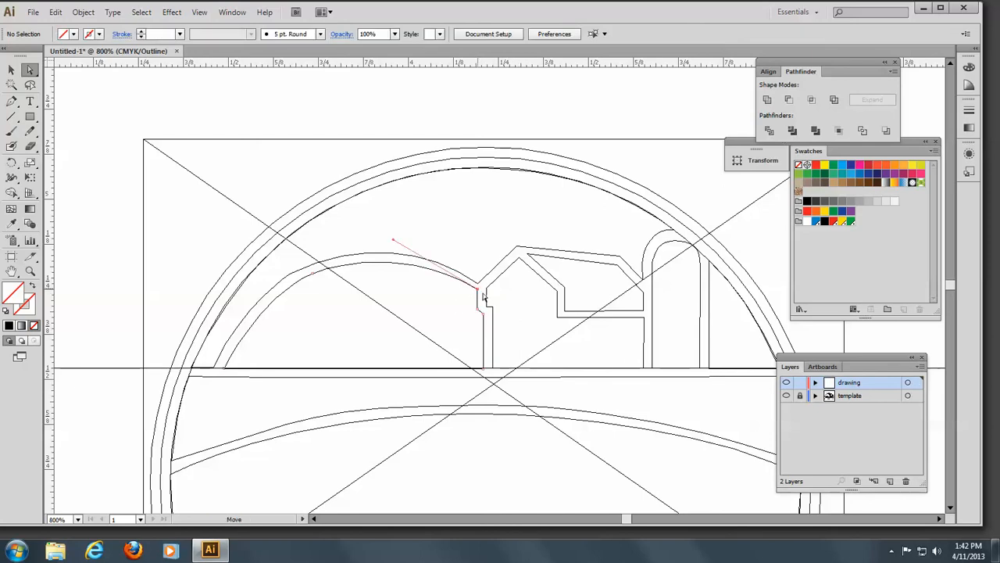
{"action": "key", "text": "Down"}
{"action": "key", "text": "Down"}
{"action": "key", "text": "Down"}
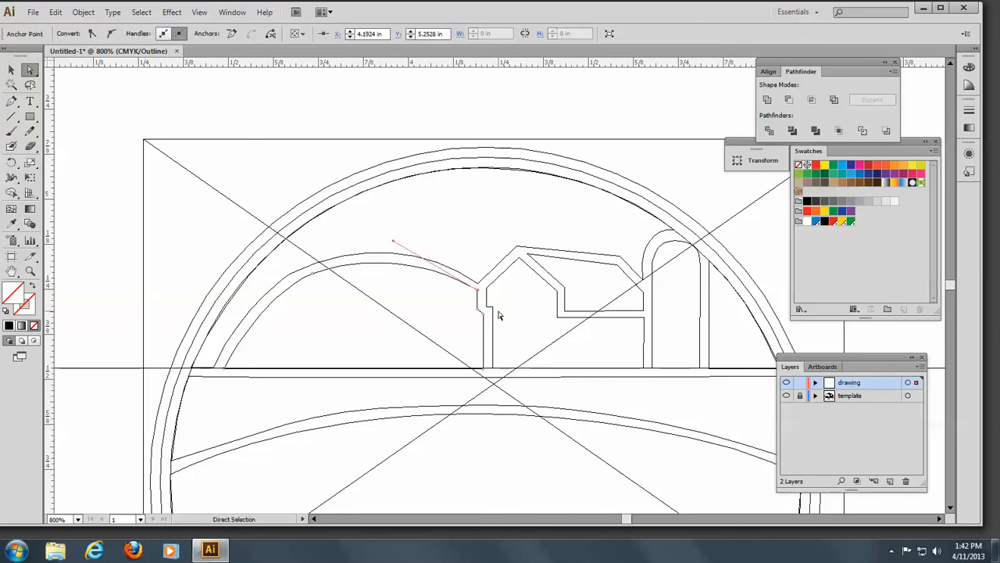
{"action": "key", "text": "Down"}
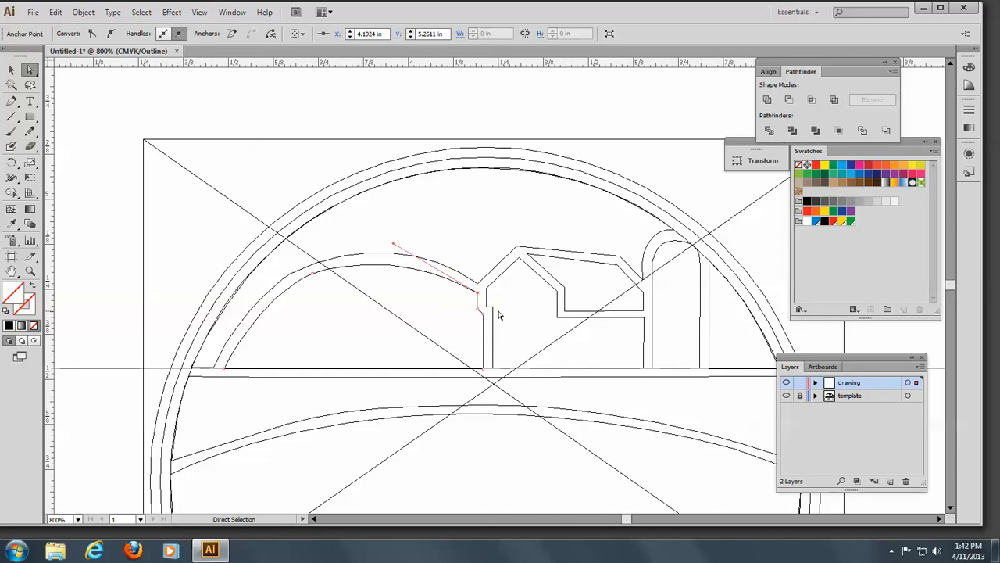
Adjust the direction handle at the hill path's top wall corner to follow the curve, nudge that corner up one increment, and deselect the path
{"action": "left_click", "coordinate": [393, 248]}
{"action": "left_click_drag", "start_coordinate": [393, 244], "coordinate": [395, 235]}
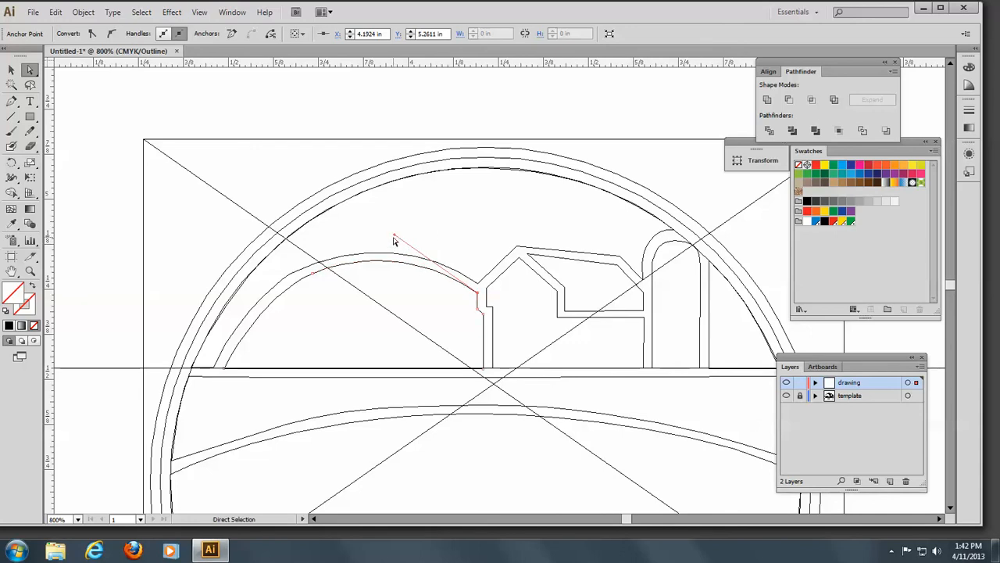
{"action": "left_click_drag", "start_coordinate": [396, 239], "coordinate": [394, 239]}
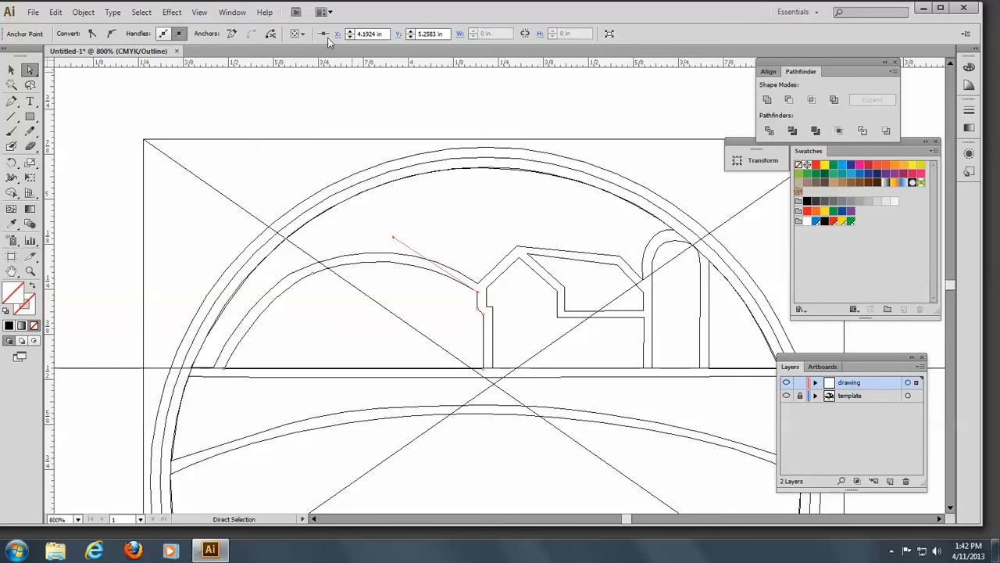
{"action": "left_click", "coordinate": [11, 71]}
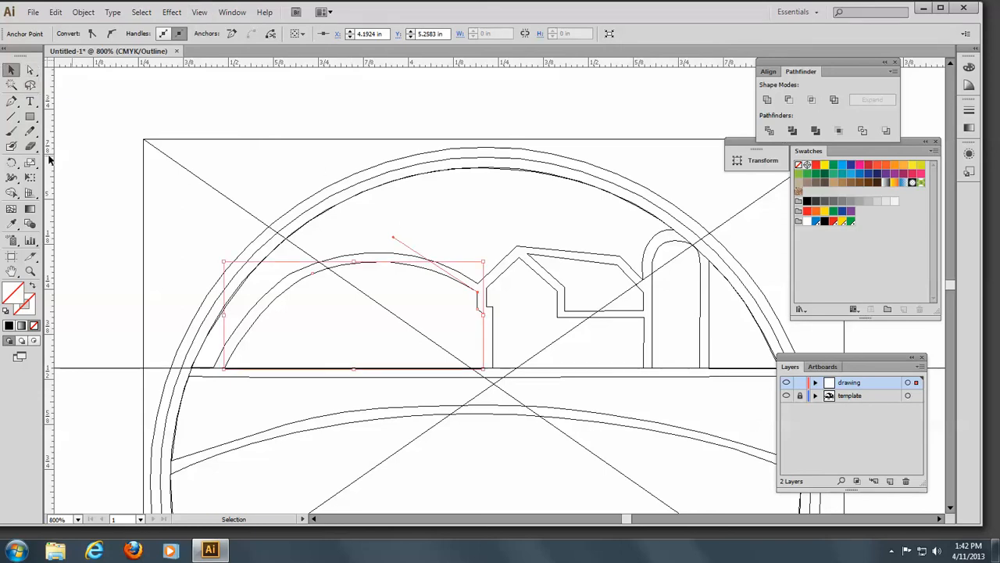
{"action": "left_click", "coordinate": [995, 550]}
{"action": "left_click", "coordinate": [145, 72]}
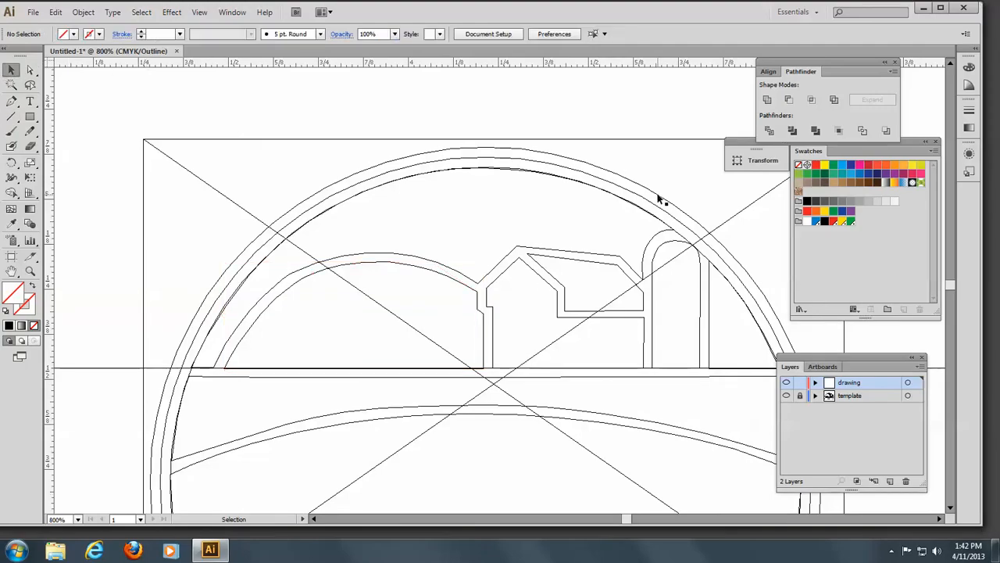
Fill the outermost frame path with the red spot swatch and the frame path just inside it with white
{"action": "key", "text": "a"}
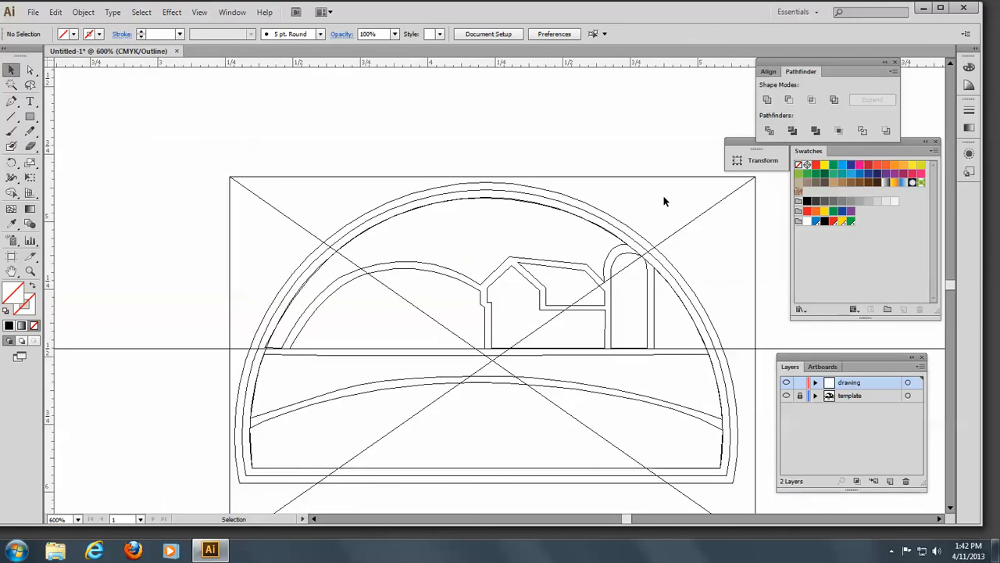
{"action": "left_click", "coordinate": [11, 71]}
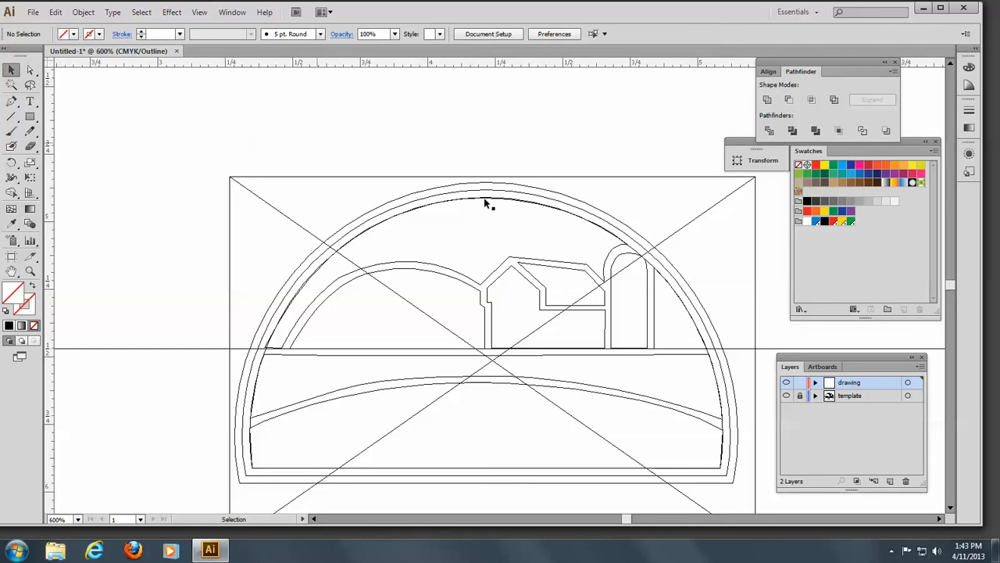
{"action": "left_click", "coordinate": [645, 243]}
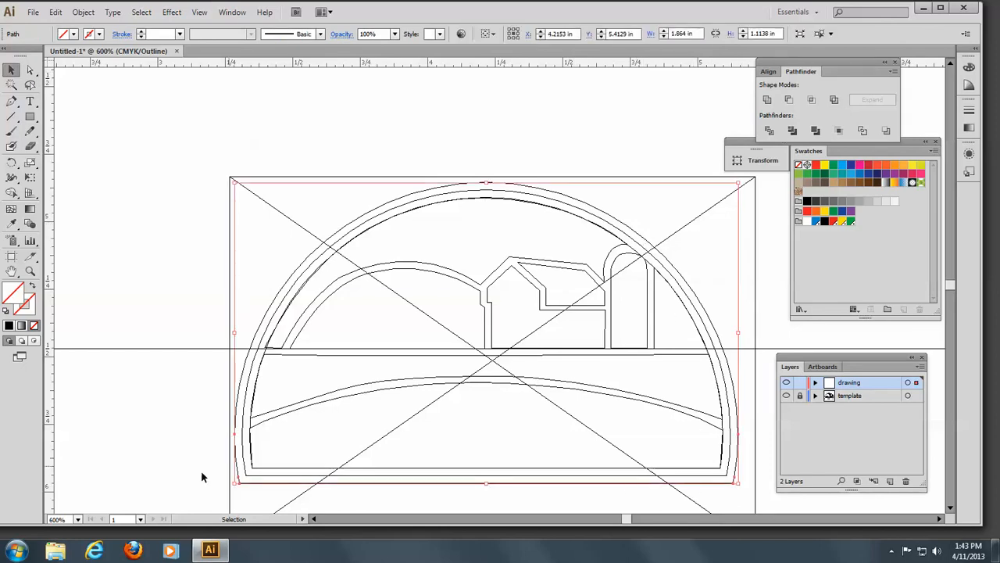
{"action": "left_click", "coordinate": [833, 222]}
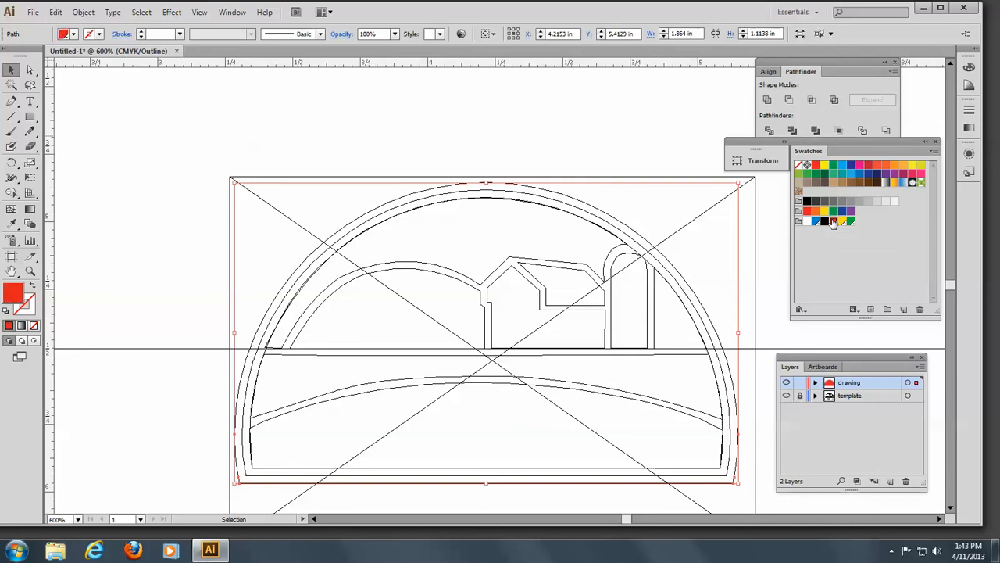
{"action": "left_click", "coordinate": [703, 321]}
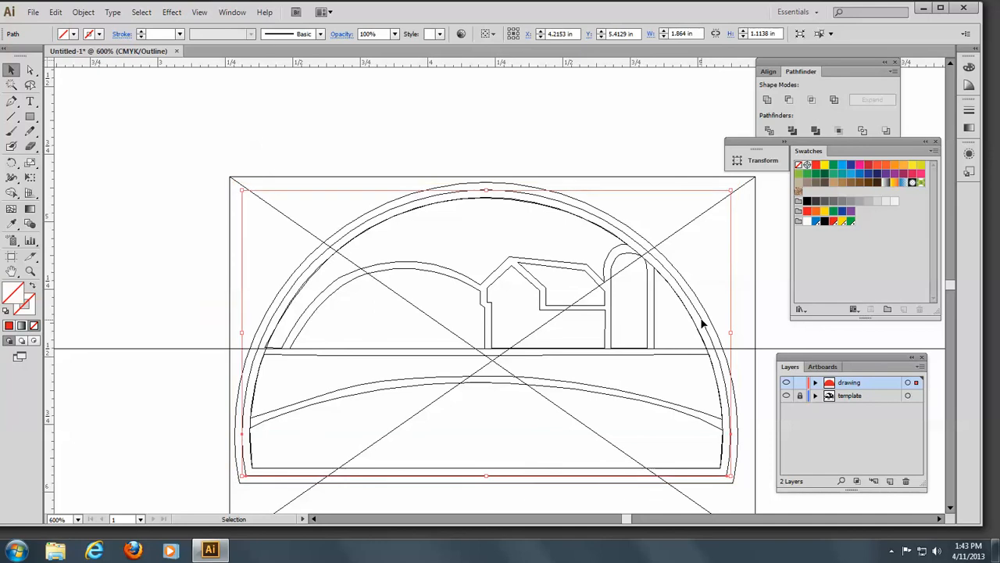
{"action": "left_click", "coordinate": [807, 222]}
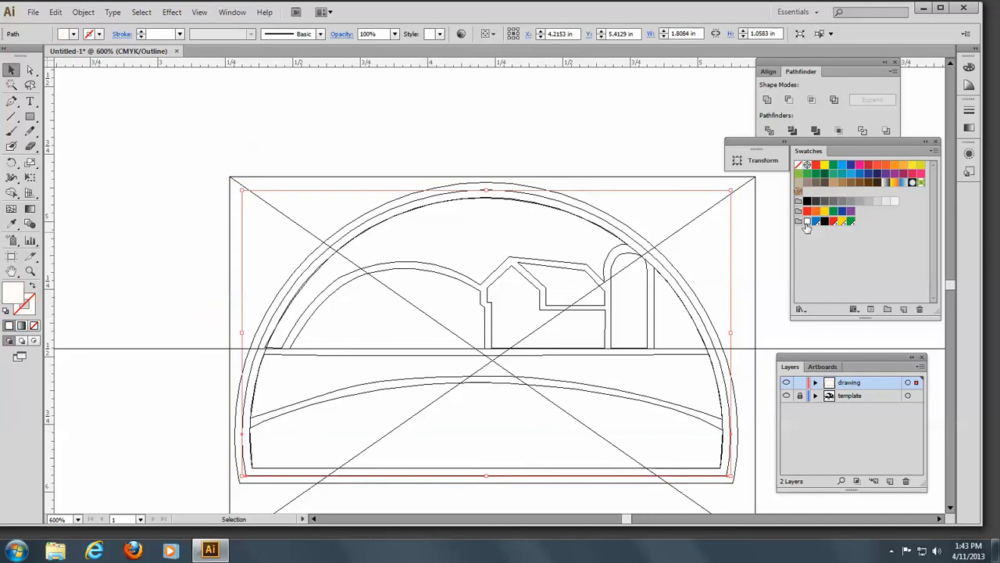
Fill the bottom shape with the blue spot swatch and the curved ground band above it with PANTONE 354 C green
{"action": "left_click", "coordinate": [720, 433]}
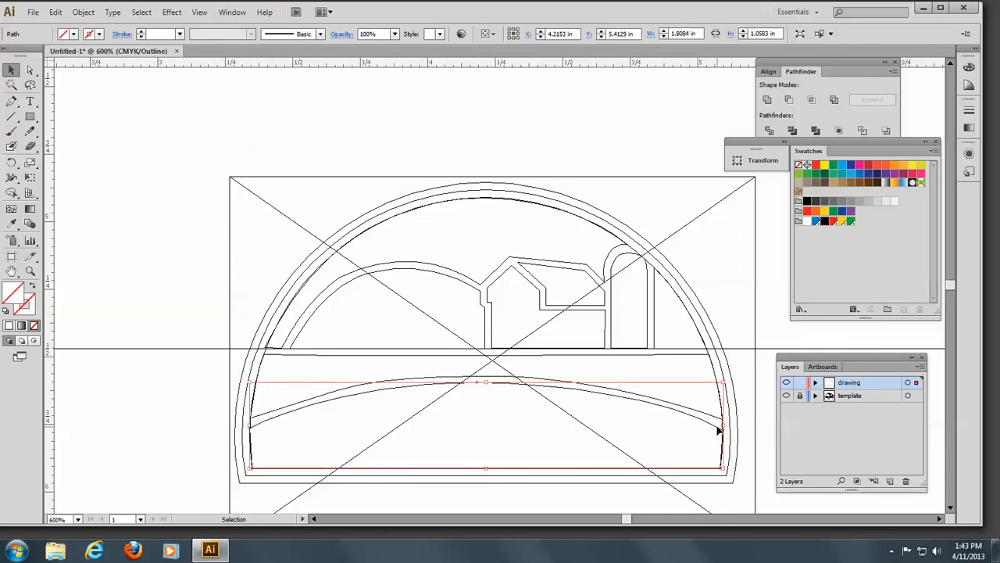
{"action": "left_click", "coordinate": [816, 222]}
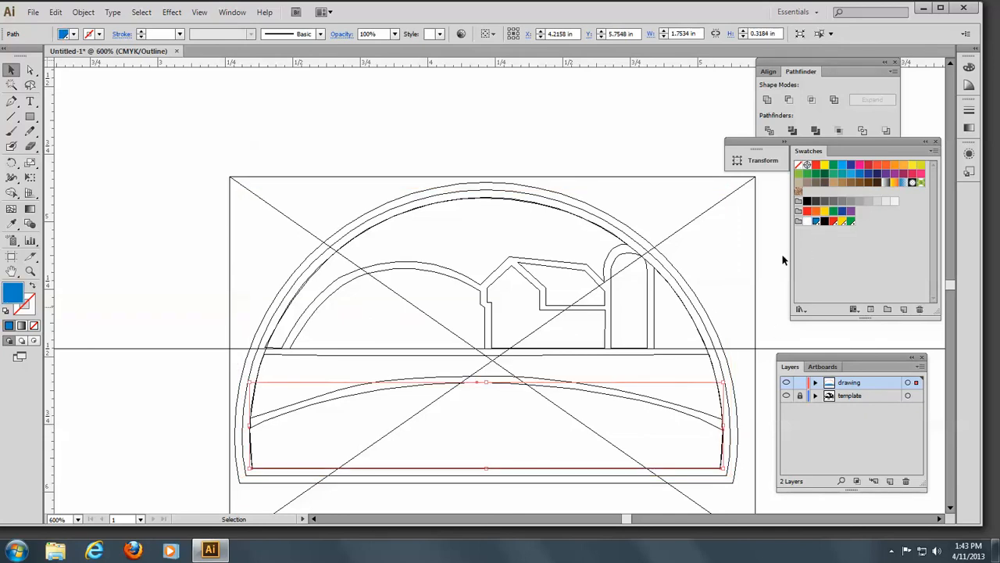
{"action": "left_click", "coordinate": [685, 356]}
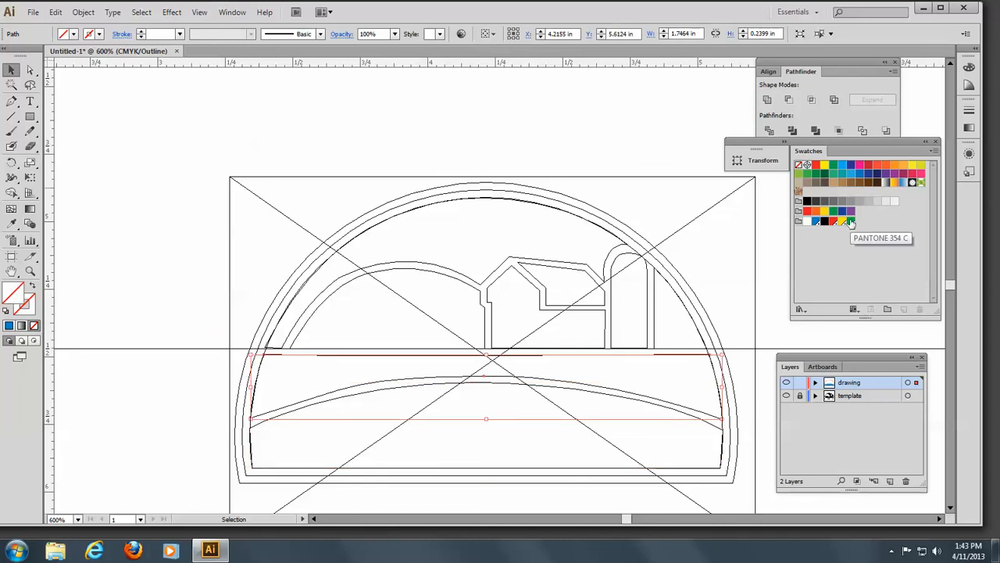
{"action": "left_click", "coordinate": [854, 224]}
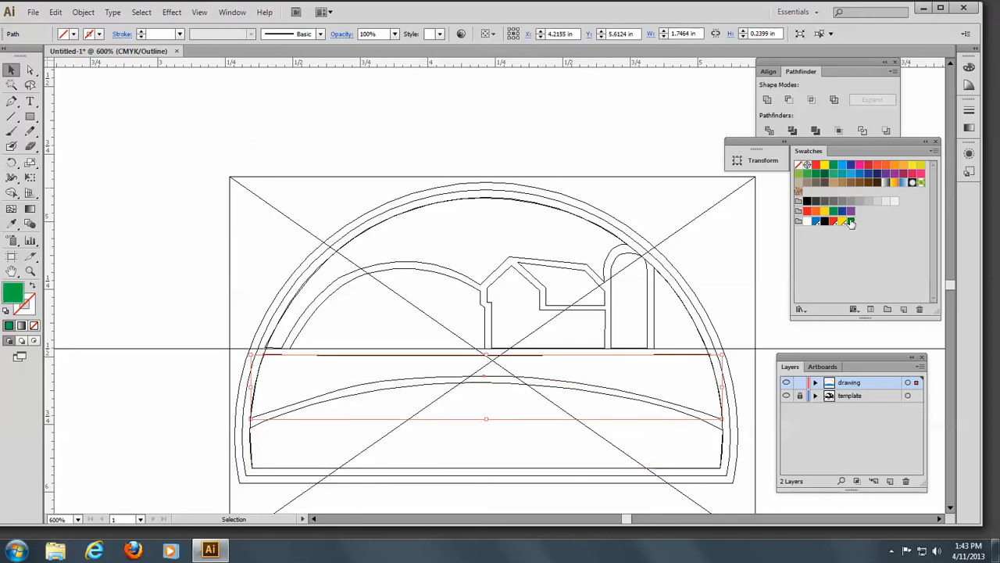
Fill the rounded hill path with the yellow spot swatch
{"action": "left_click", "coordinate": [461, 283]}
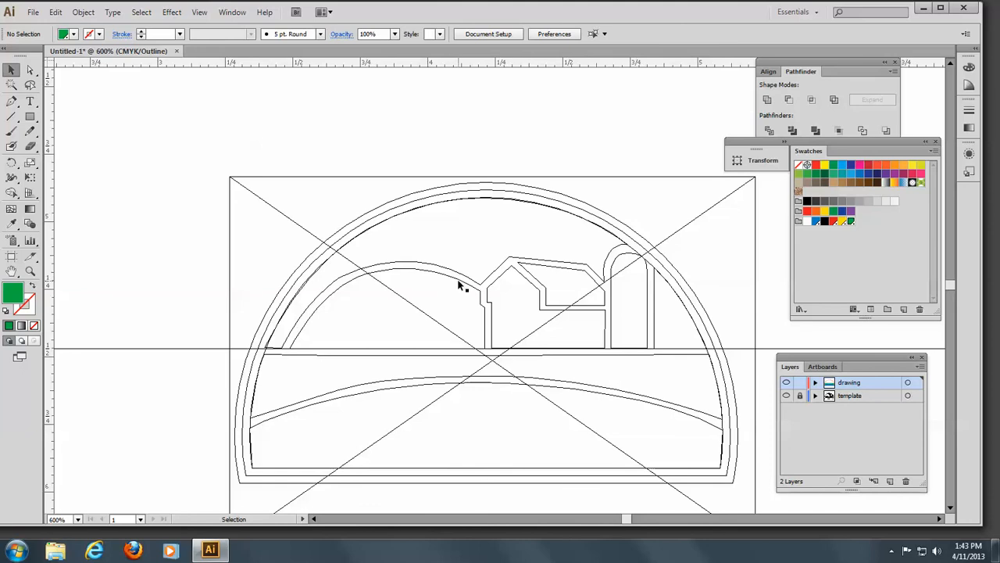
{"action": "left_click", "coordinate": [463, 284]}
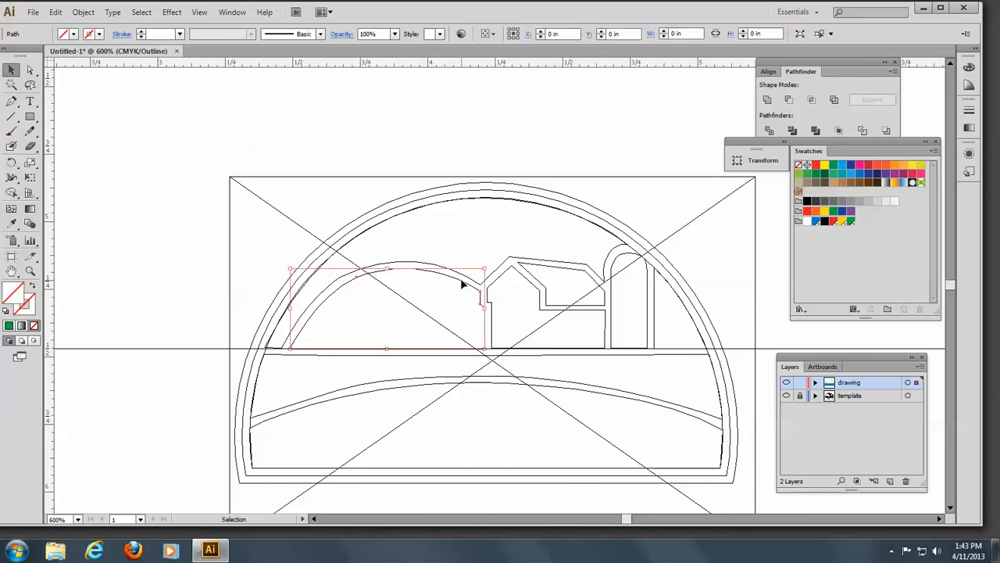
{"action": "left_click", "coordinate": [842, 221]}
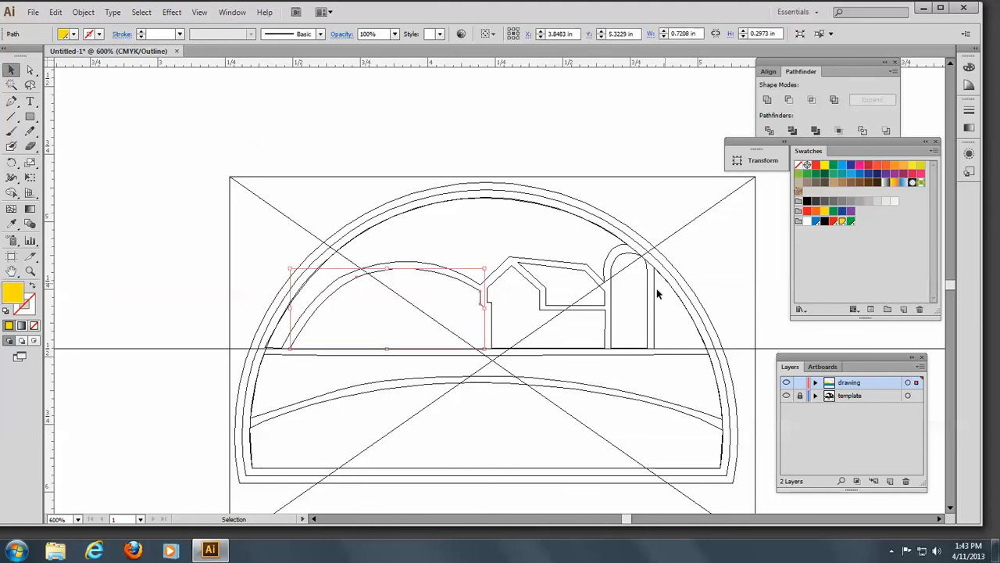
Fill the inner arch path and the house's wall path with the red spot swatch
{"action": "left_click", "coordinate": [611, 309]}
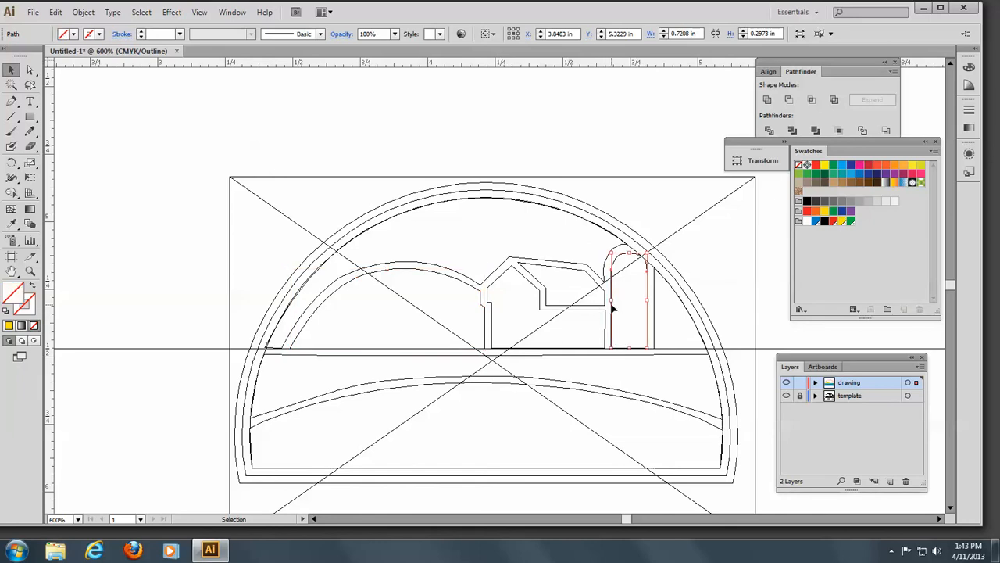
{"action": "left_click", "coordinate": [834, 223]}
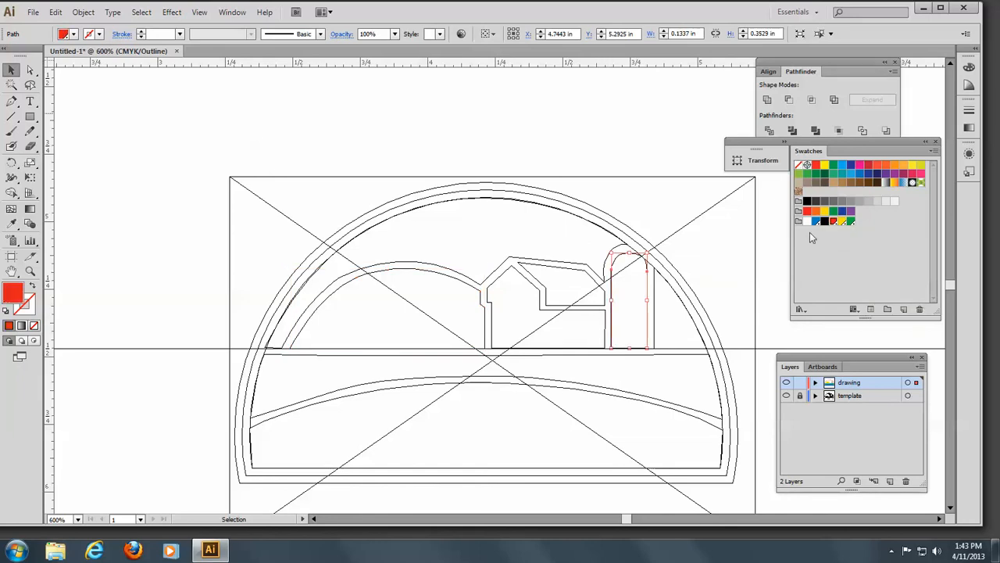
{"action": "left_click", "coordinate": [596, 313]}
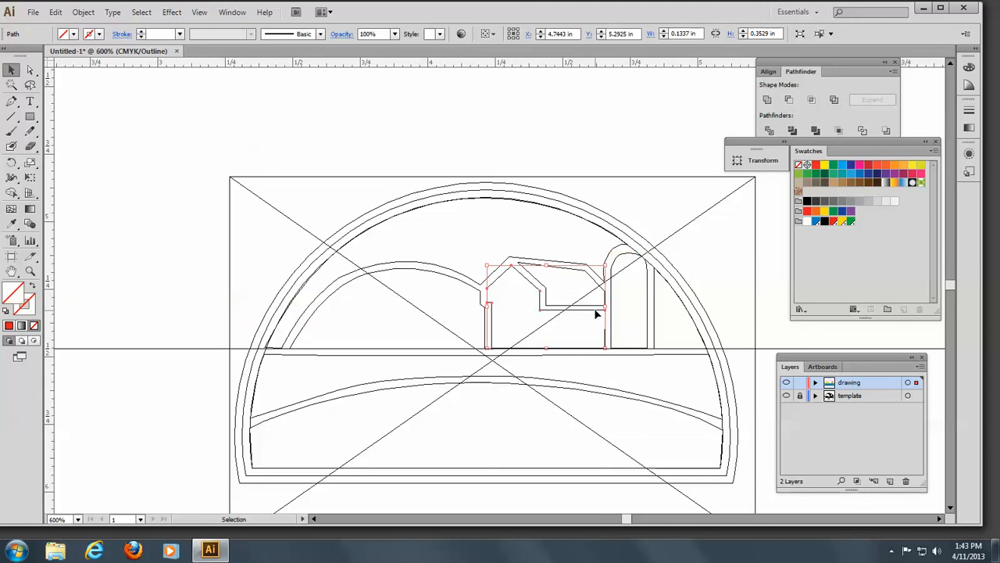
{"action": "left_click", "coordinate": [834, 223]}
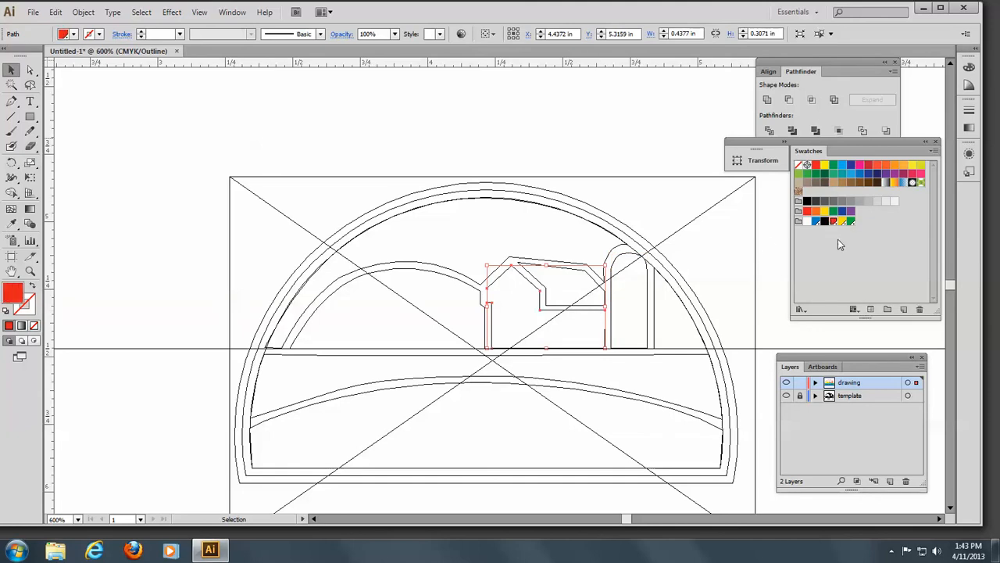
Fill the house's roof path with the green spot swatch
{"action": "mouse_move", "coordinate": [995, 551]}
{"action": "left_click", "coordinate": [595, 286]}
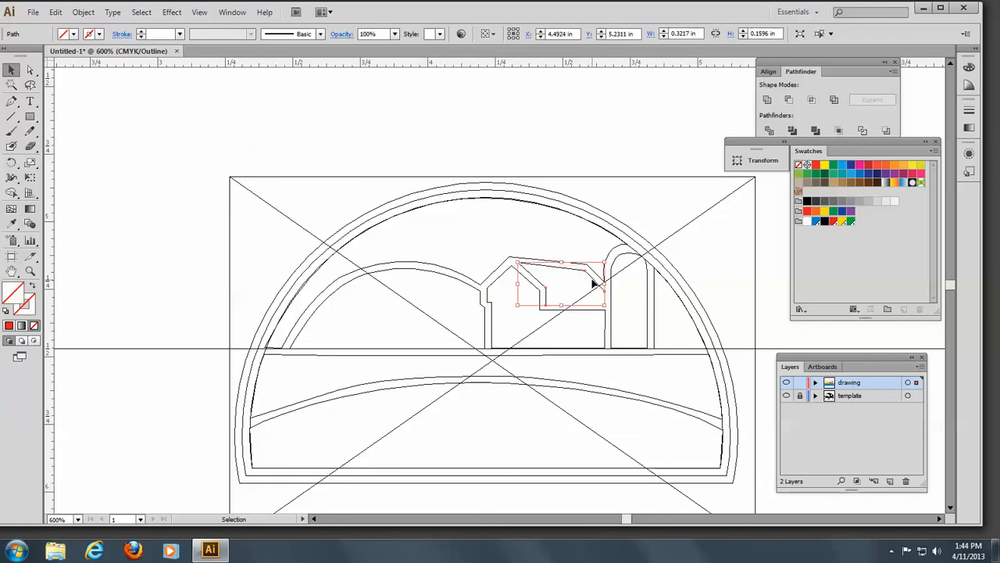
{"action": "left_click", "coordinate": [851, 221]}
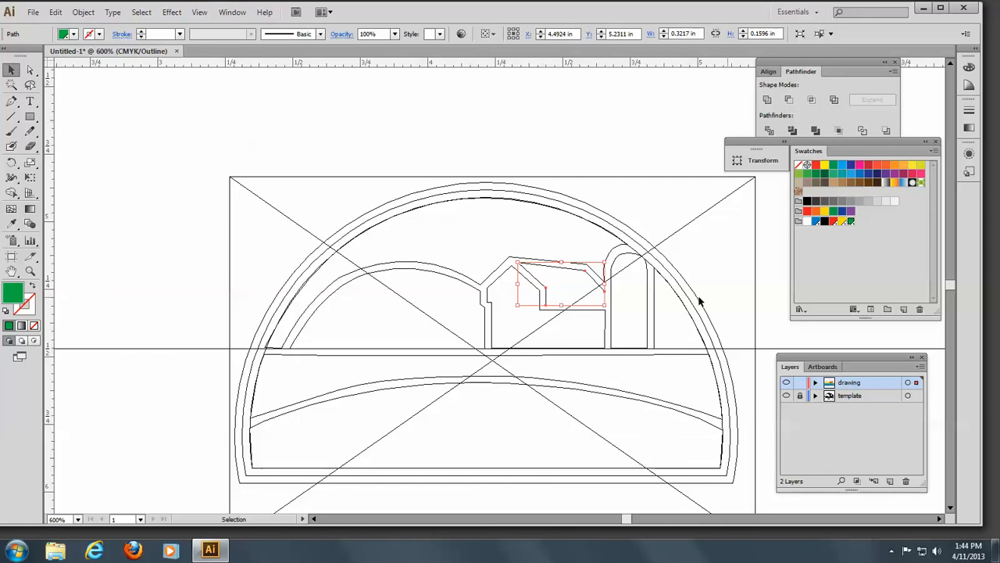
Select the small sky path beside the arch together with the large sky path and fill both with the blue spot swatch
{"action": "left_click", "coordinate": [653, 296]}
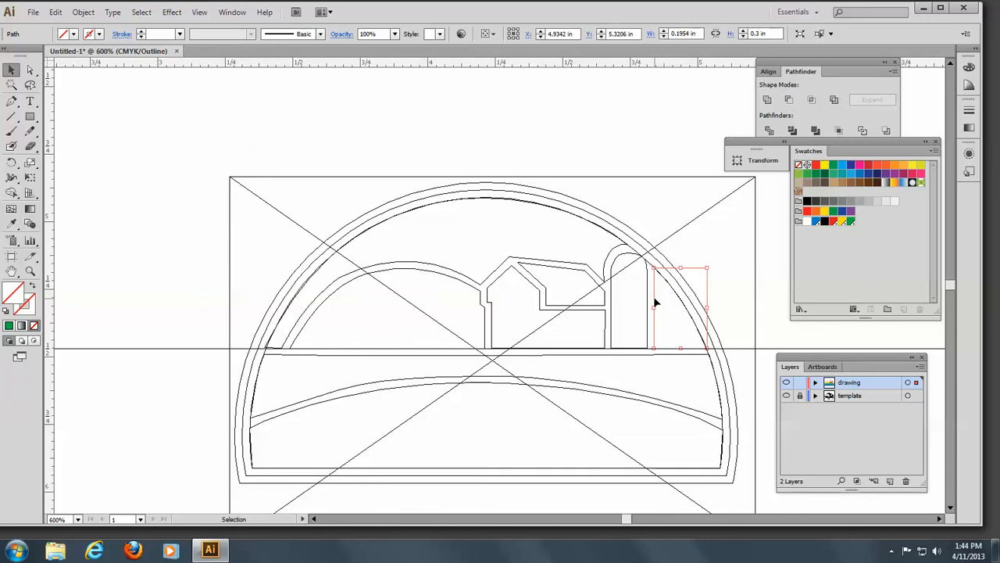
{"action": "left_click", "coordinate": [550, 211], "text": "shift"}
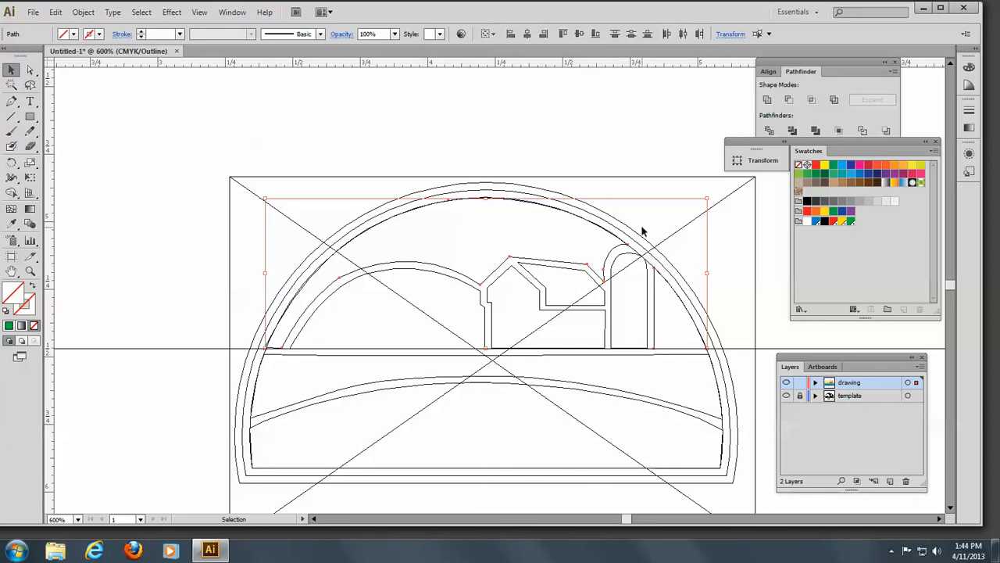
{"action": "left_click", "coordinate": [816, 221]}
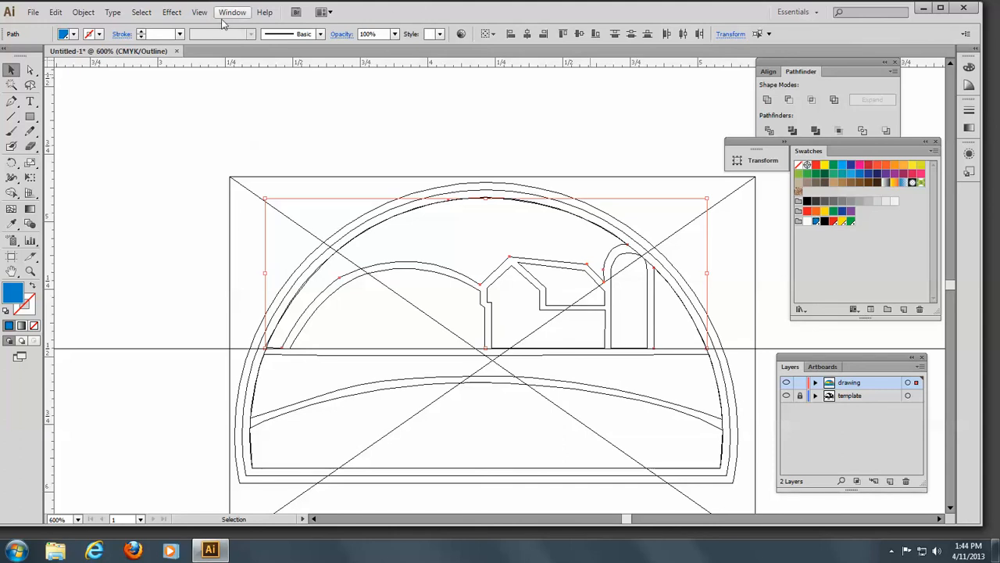
Try lighter tints of the spot blue on the two selected sky paths
{"action": "left_click", "coordinate": [969, 68]}
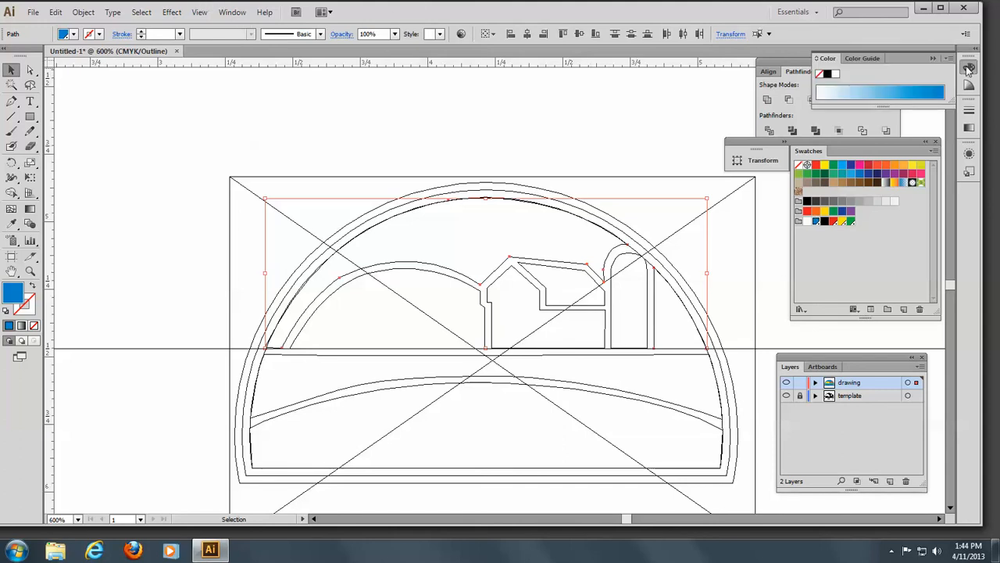
{"action": "left_click", "coordinate": [923, 91]}
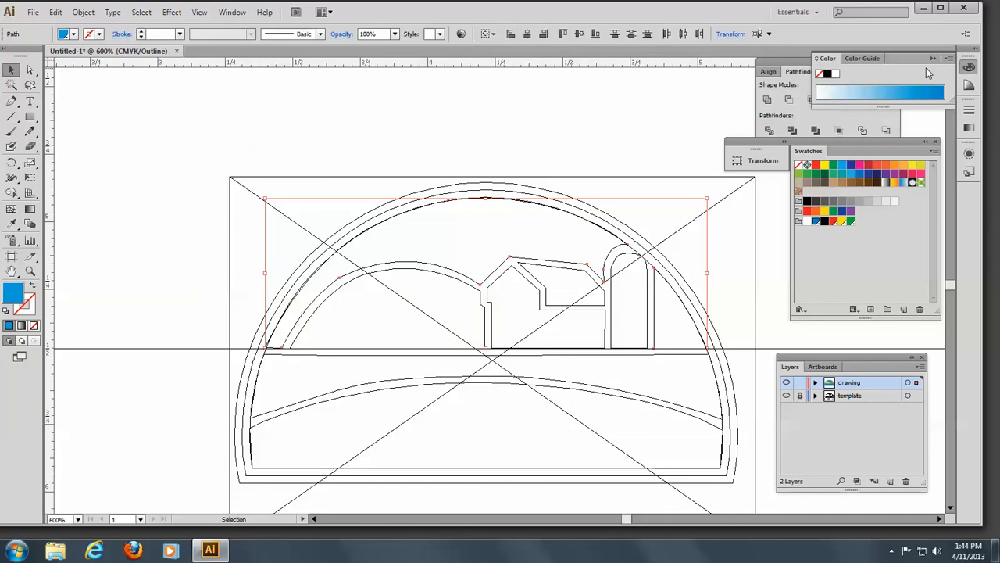
{"action": "left_click", "coordinate": [887, 89]}
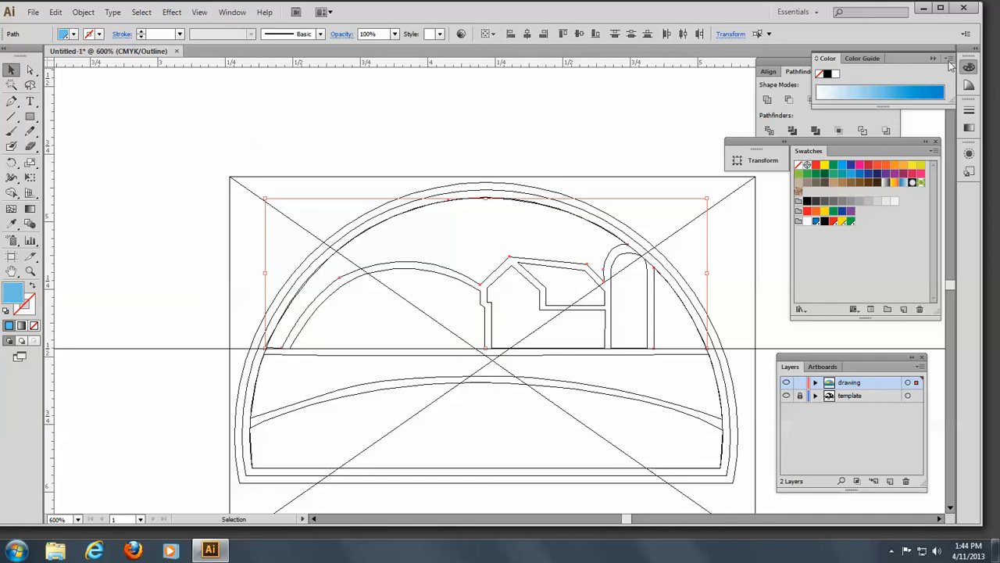
{"action": "left_click", "coordinate": [236, 14]}
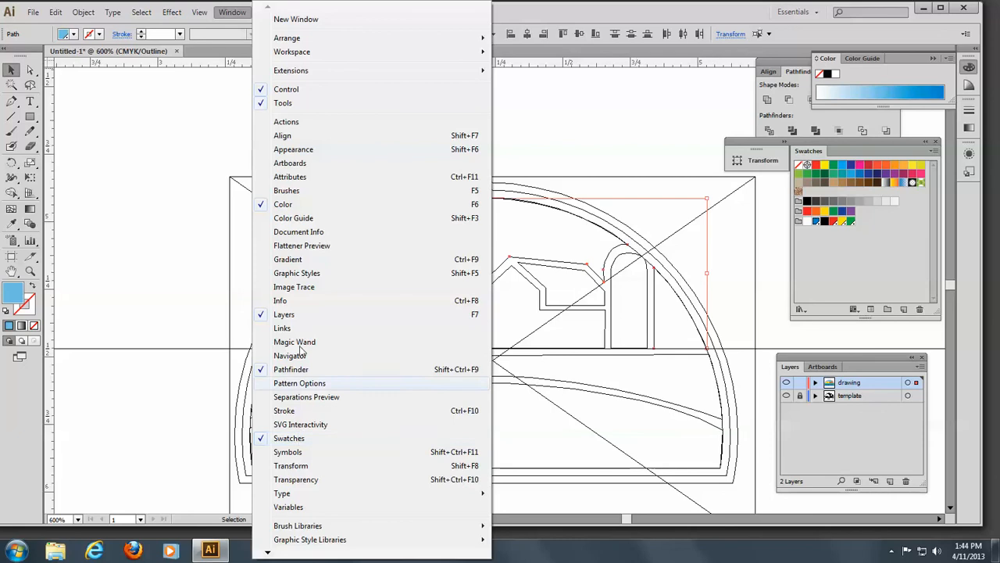
{"action": "left_click", "coordinate": [296, 207]}
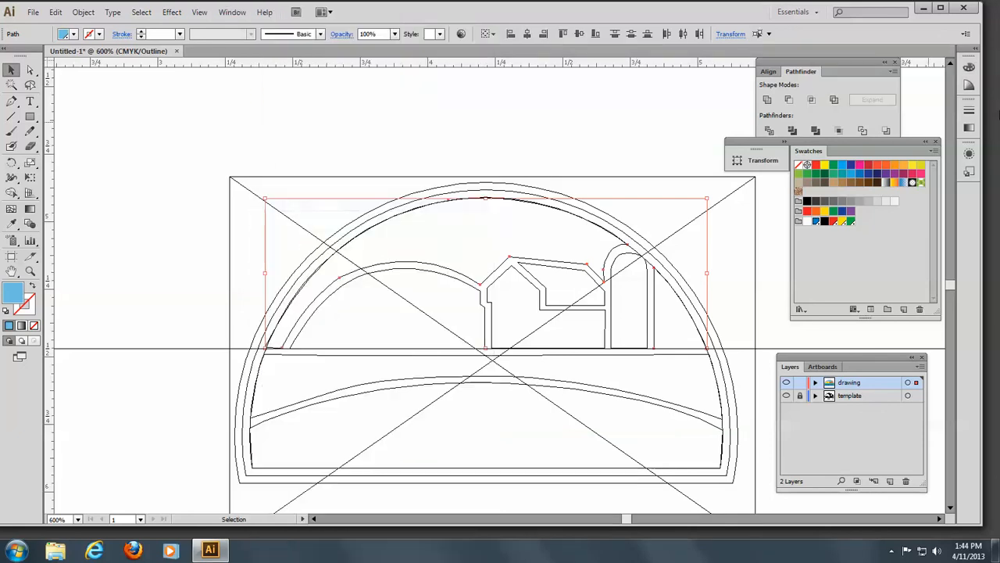
Show the full colour options, set the sky paths' PANTONE Process Blue C tint to 50%, and deselect them
{"action": "left_click", "coordinate": [967, 67]}
{"action": "left_click", "coordinate": [933, 57]}
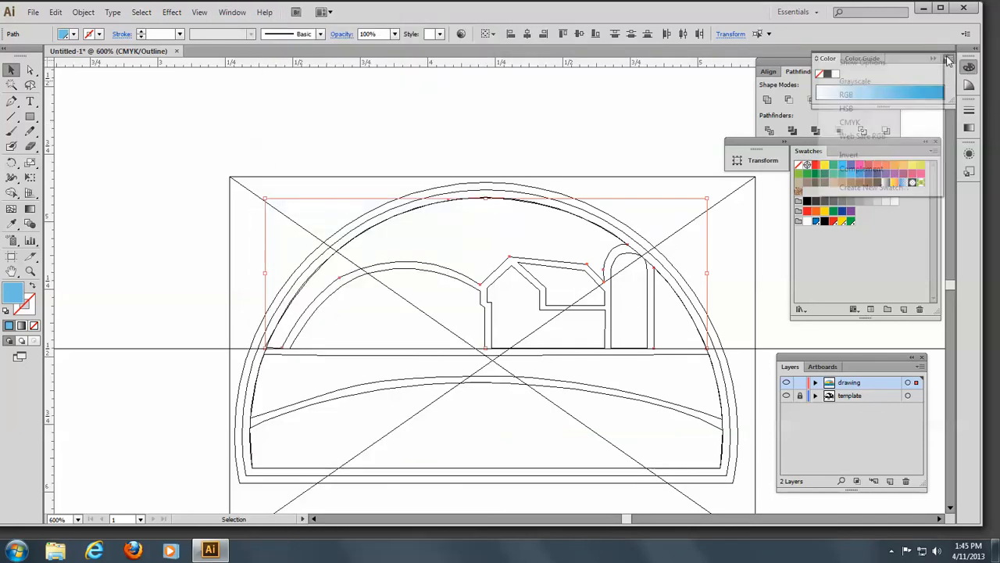
{"action": "left_click", "coordinate": [862, 63]}
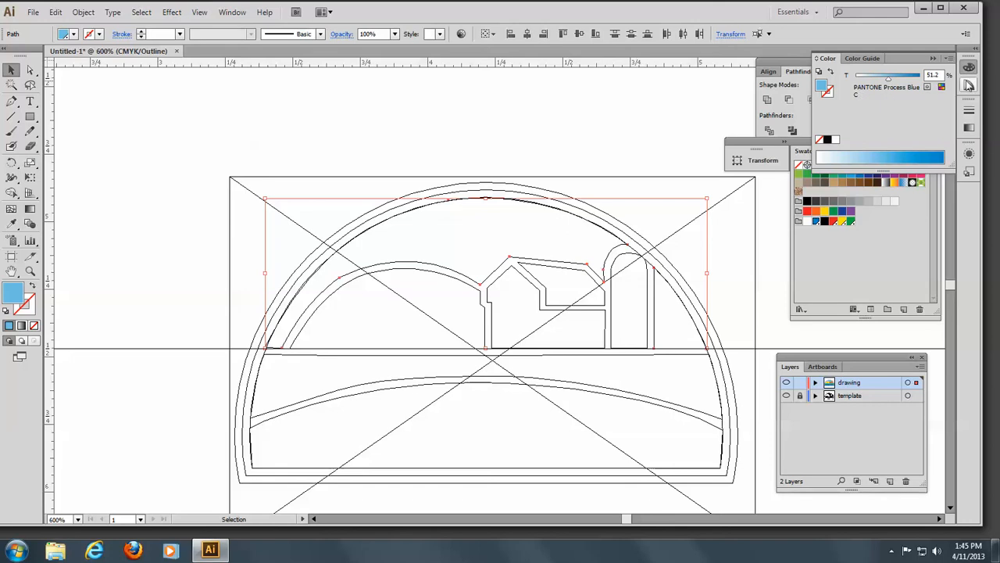
{"action": "left_click", "coordinate": [936, 75]}
{"action": "double_click", "coordinate": [935, 75]}
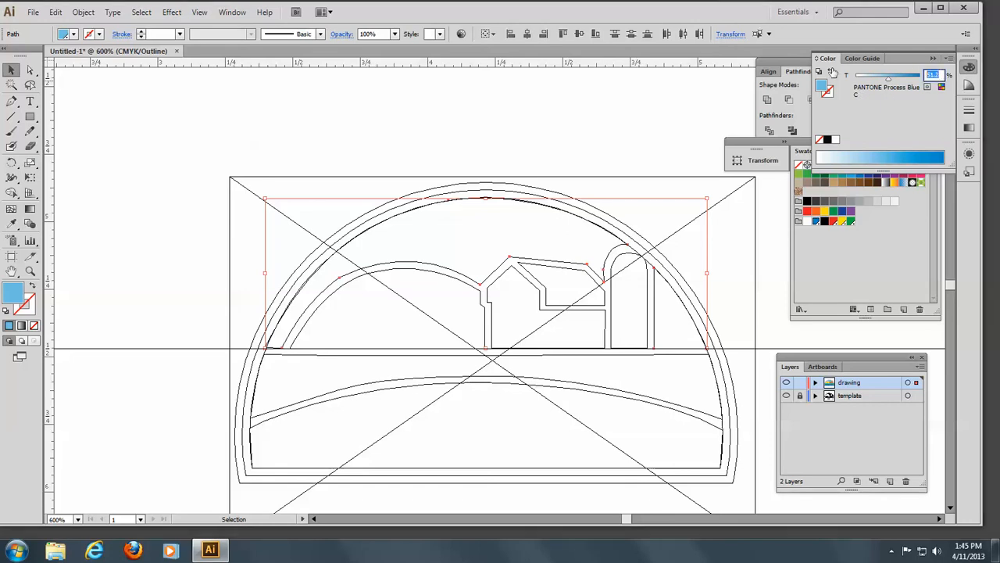
{"action": "type", "text": "50"}
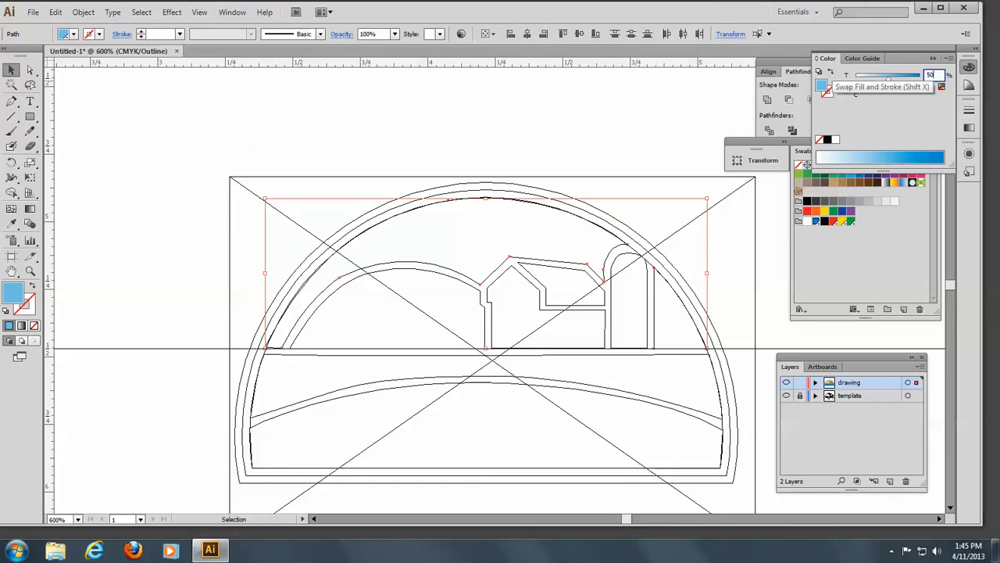
{"action": "left_click", "coordinate": [630, 122]}
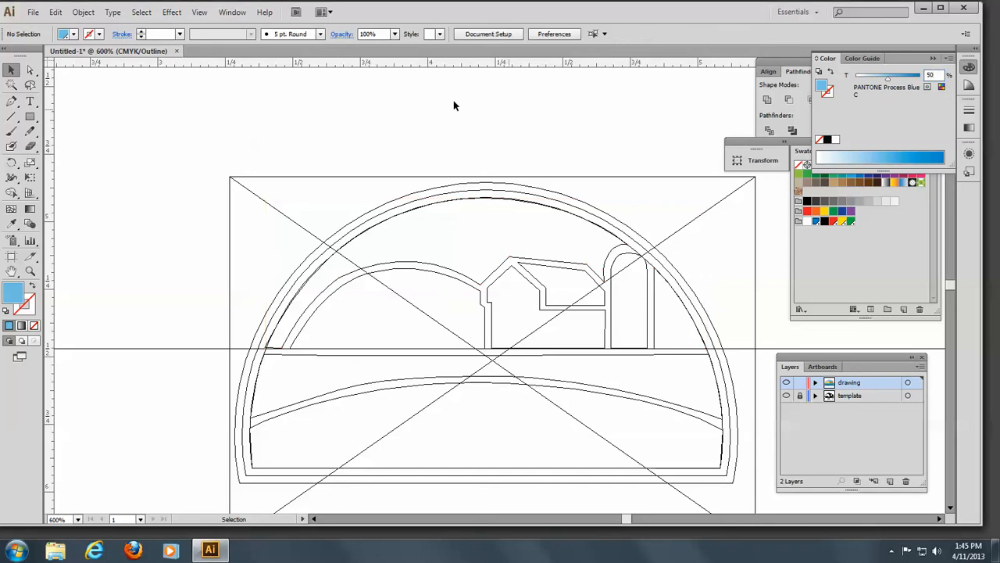
Switch the artwork from Outline to Preview mode
{"action": "left_click", "coordinate": [199, 11]}
{"action": "left_click", "coordinate": [222, 30]}
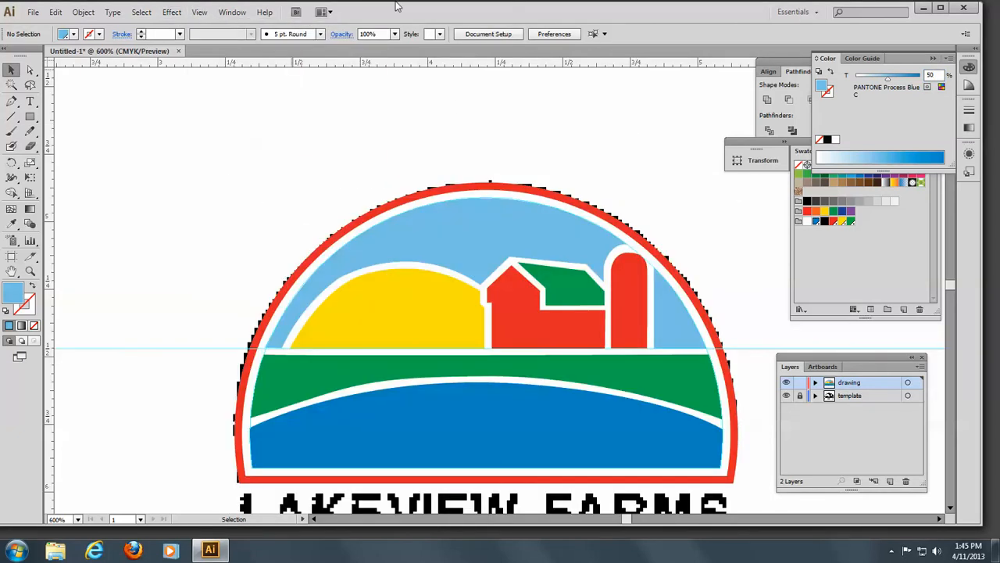